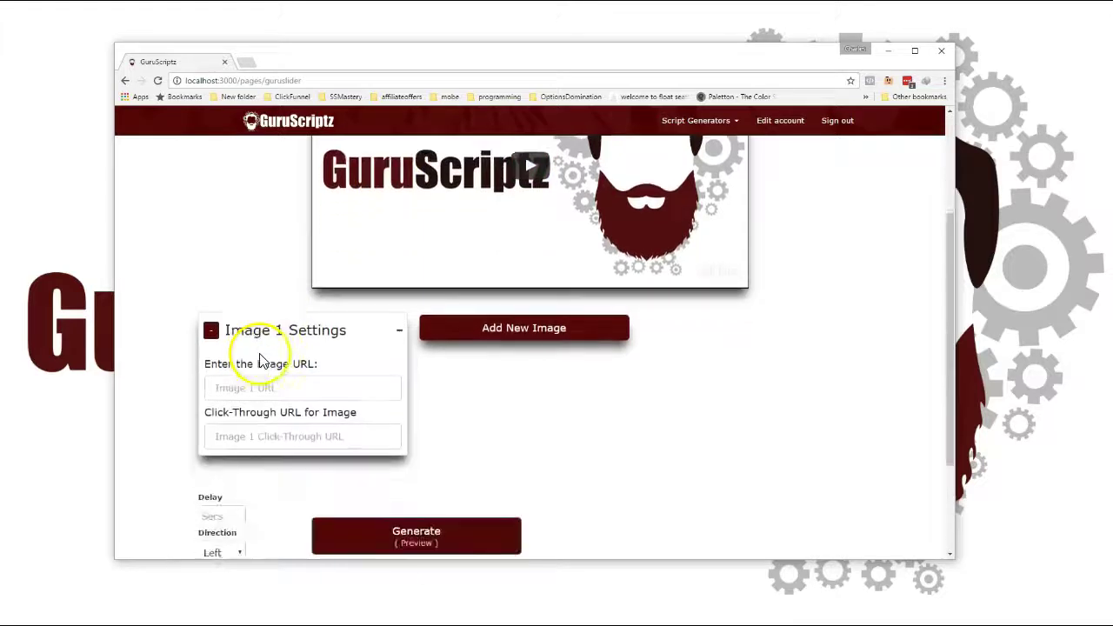
Examine the slider generator form, including the image URL and click-through URL fields for Image 1.
{"action": "scroll", "coordinate": [657, 391], "scroll_direction": "down", "scroll_amount": 1}
{"action": "scroll", "coordinate": [656, 391], "scroll_direction": "down", "scroll_amount": 1}
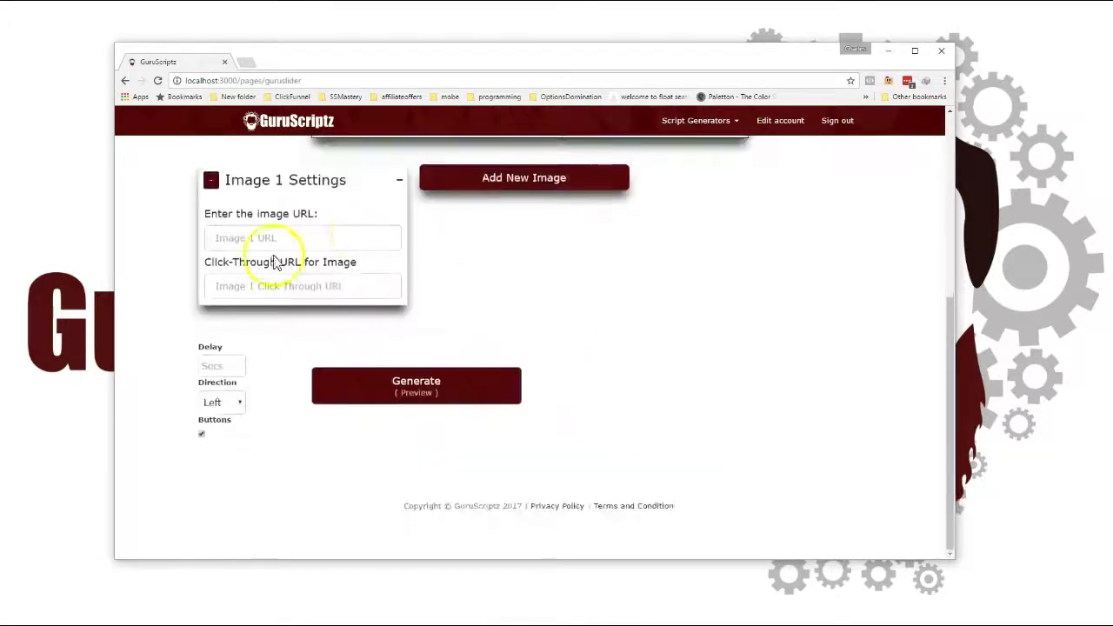
{"action": "scroll", "coordinate": [596, 269], "scroll_direction": "up", "scroll_amount": 1}
{"action": "scroll", "coordinate": [728, 367], "scroll_direction": "up", "scroll_amount": 2}
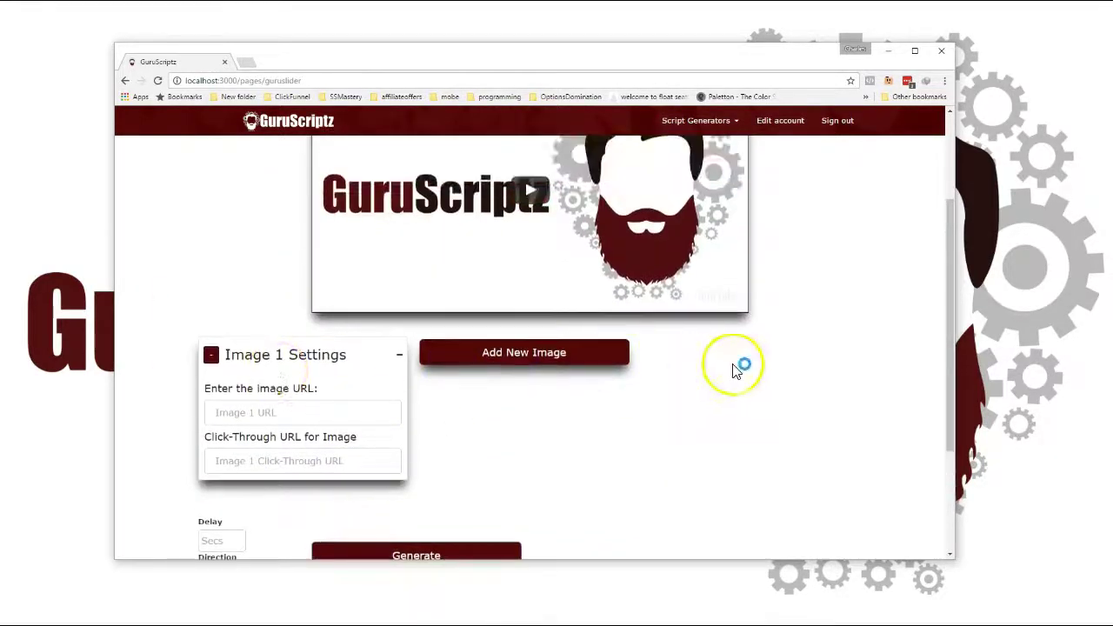
{"action": "scroll", "coordinate": [738, 372], "scroll_direction": "down", "scroll_amount": 2}
{"action": "scroll", "coordinate": [671, 386], "scroll_direction": "down", "scroll_amount": 1}
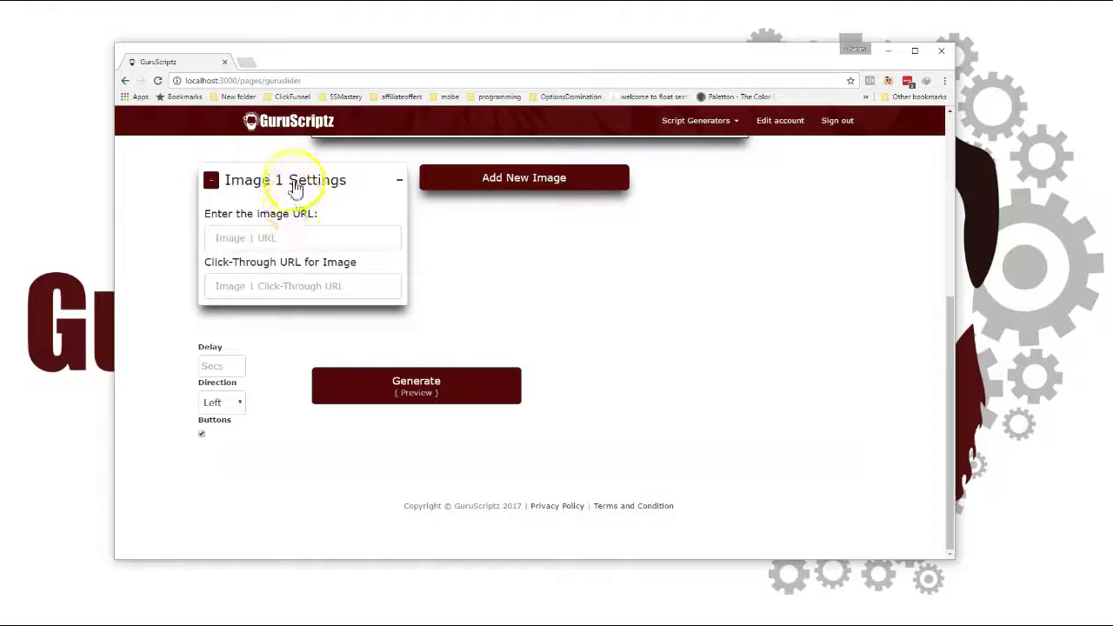
{"action": "left_click", "coordinate": [219, 237]}
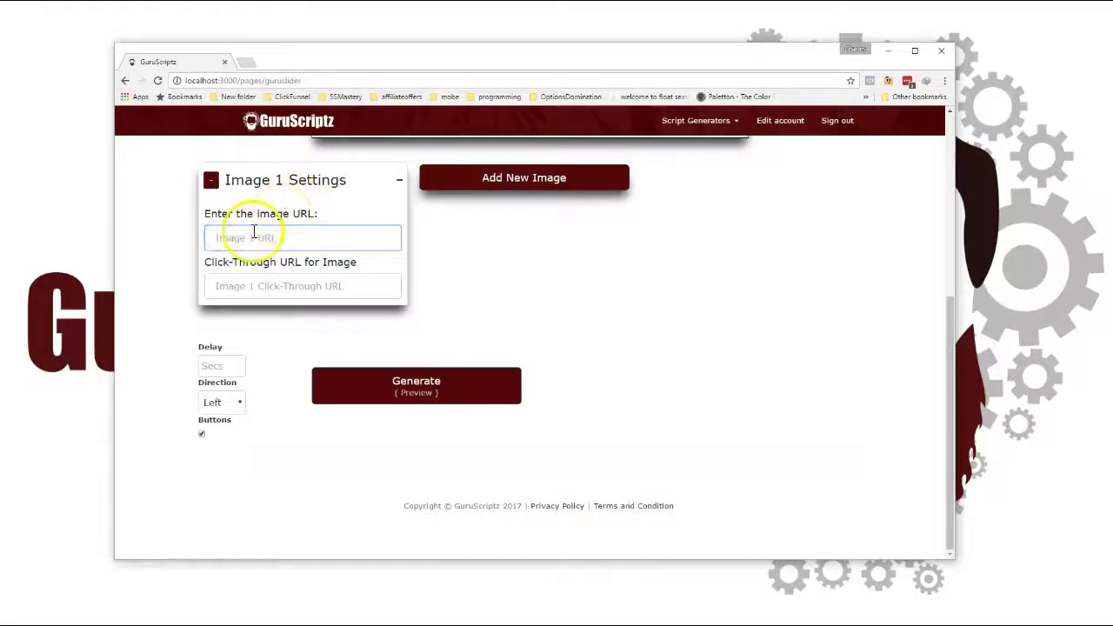
{"action": "left_click", "coordinate": [226, 292]}
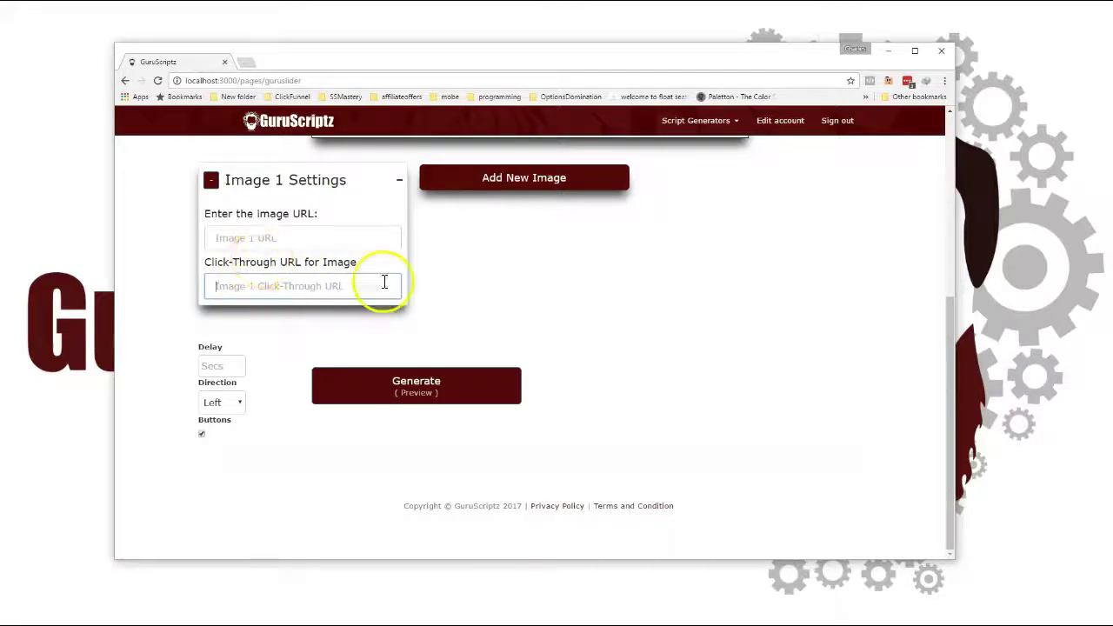
Add settings blocks for Image 2 and Image 3 to the slider.
{"action": "left_click", "coordinate": [547, 179]}
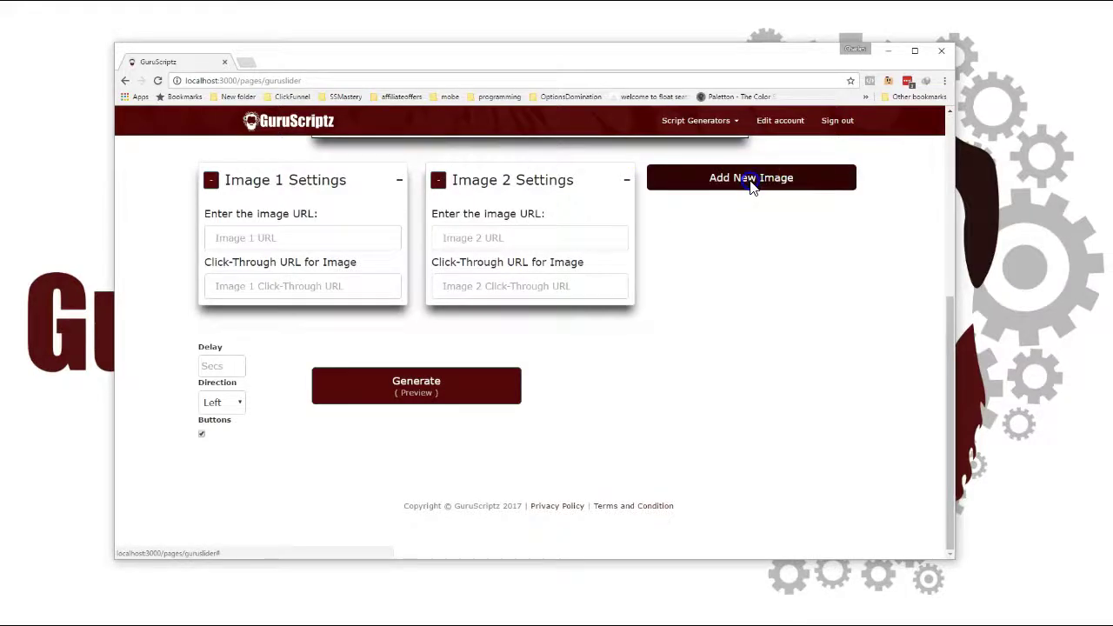
{"action": "left_click", "coordinate": [749, 183]}
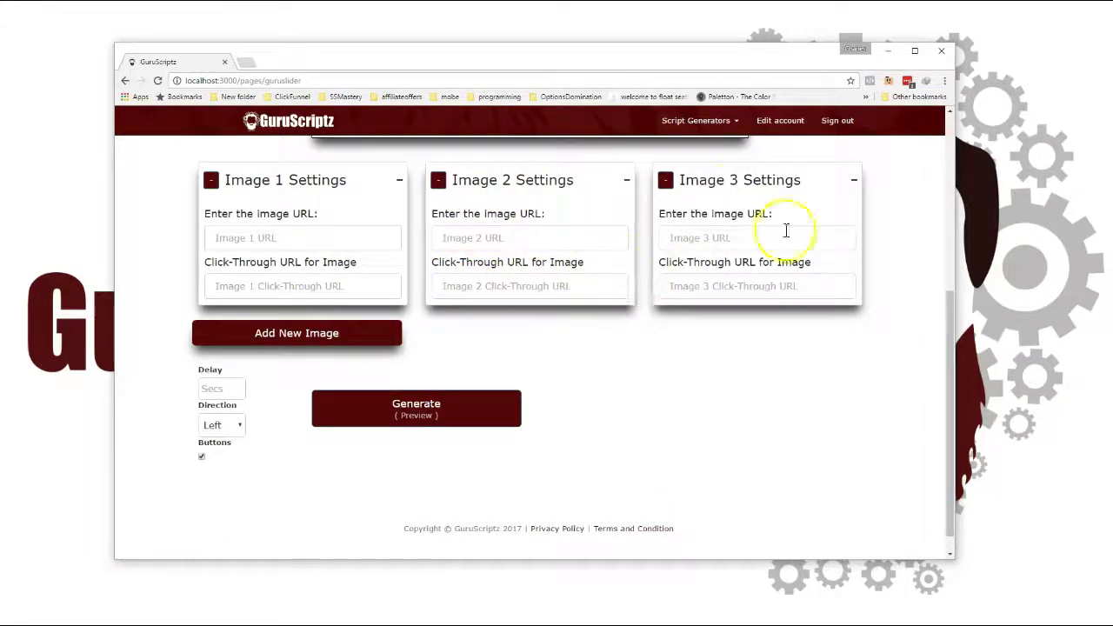
{"action": "left_click", "coordinate": [483, 235]}
{"action": "left_click", "coordinate": [478, 282]}
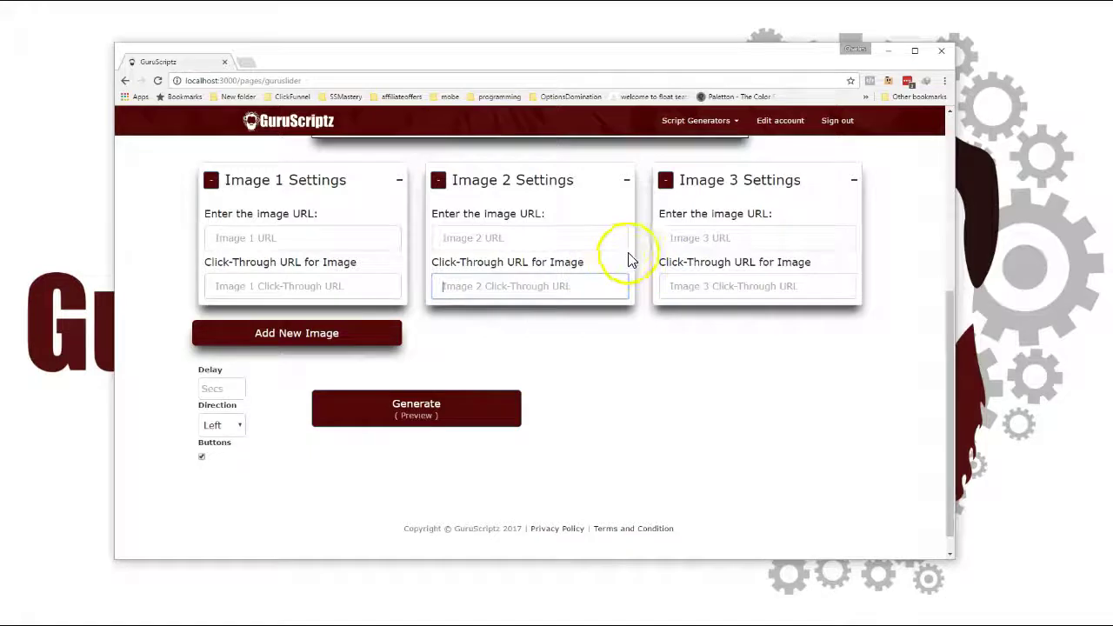
Add six more image settings blocks to the slider, through Image 9.
{"action": "left_click", "coordinate": [280, 335]}
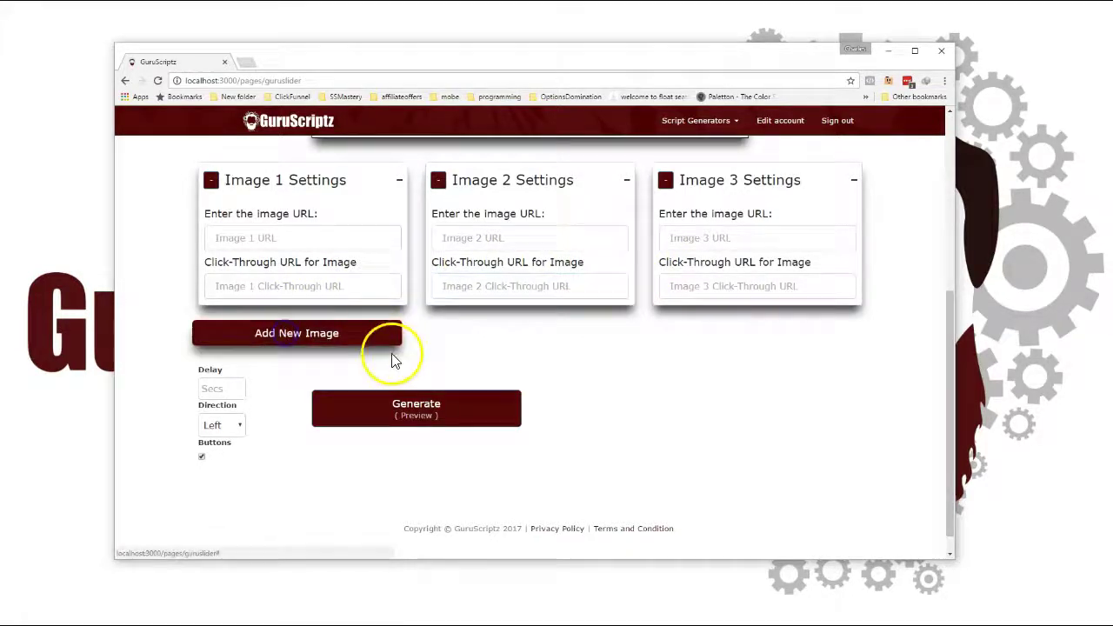
{"action": "left_click", "coordinate": [323, 338]}
{"action": "left_click", "coordinate": [524, 337]}
{"action": "left_click", "coordinate": [725, 344]}
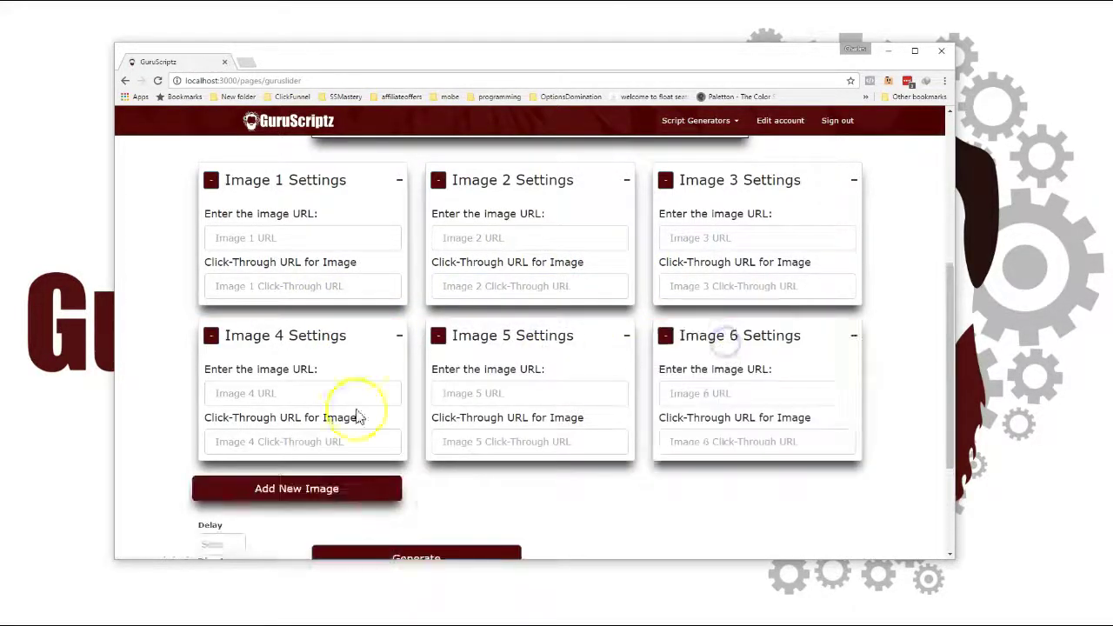
{"action": "left_click", "coordinate": [334, 492]}
{"action": "left_click", "coordinate": [578, 488]}
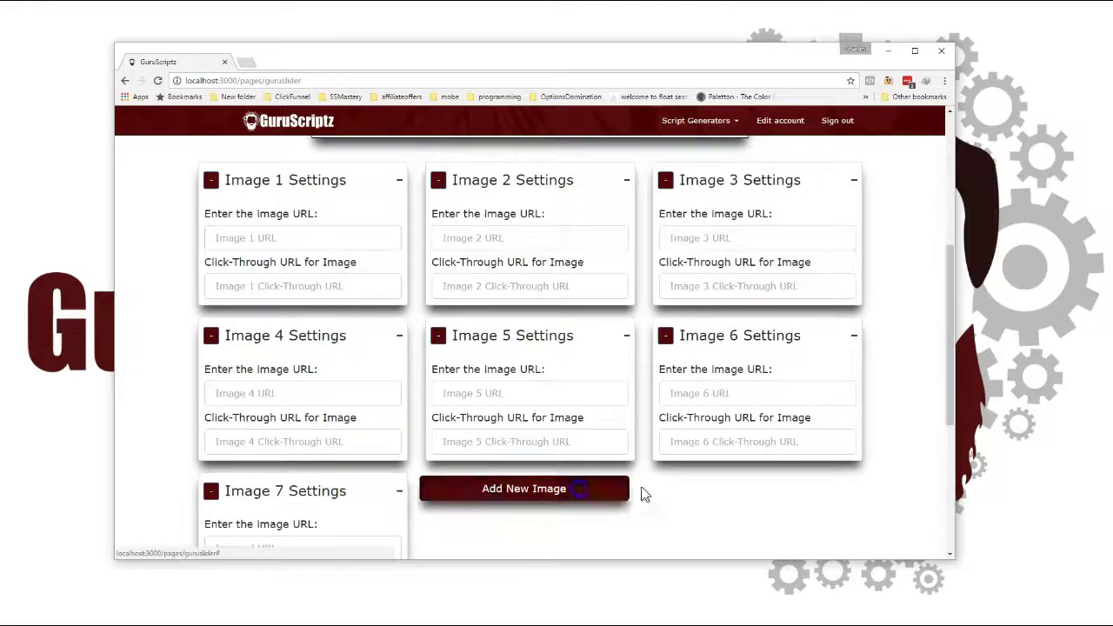
{"action": "left_click", "coordinate": [566, 490]}
{"action": "left_click", "coordinate": [768, 492]}
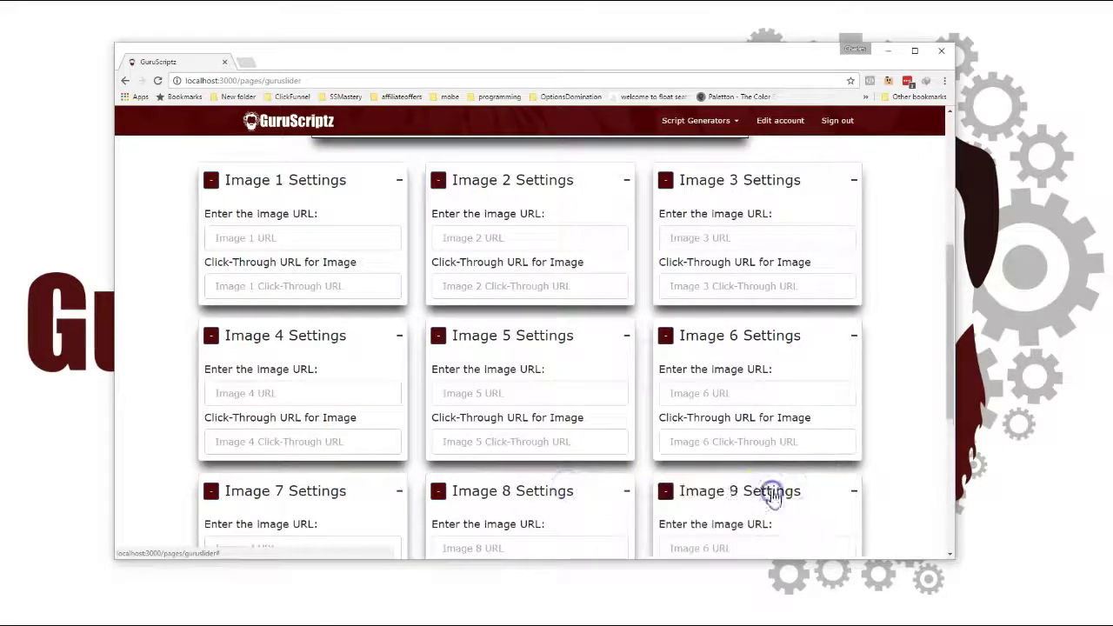
Collapse the settings blocks of Image 1 through Image 9.
{"action": "left_click", "coordinate": [401, 180]}
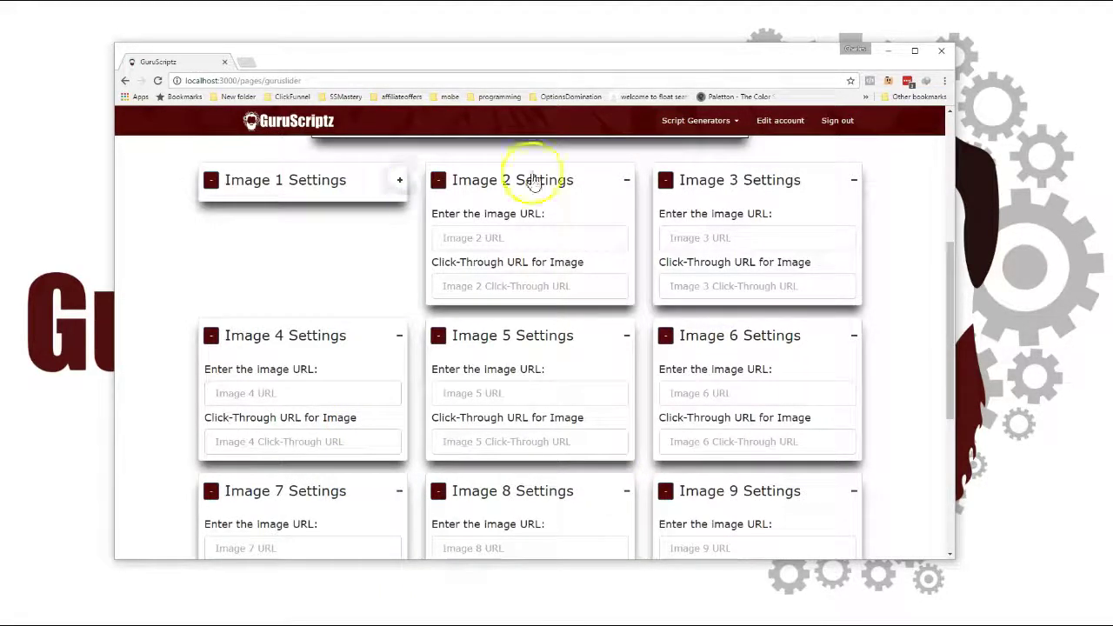
{"action": "left_click", "coordinate": [626, 180]}
{"action": "left_click", "coordinate": [851, 180]}
{"action": "left_click", "coordinate": [399, 232]}
{"action": "left_click", "coordinate": [626, 232]}
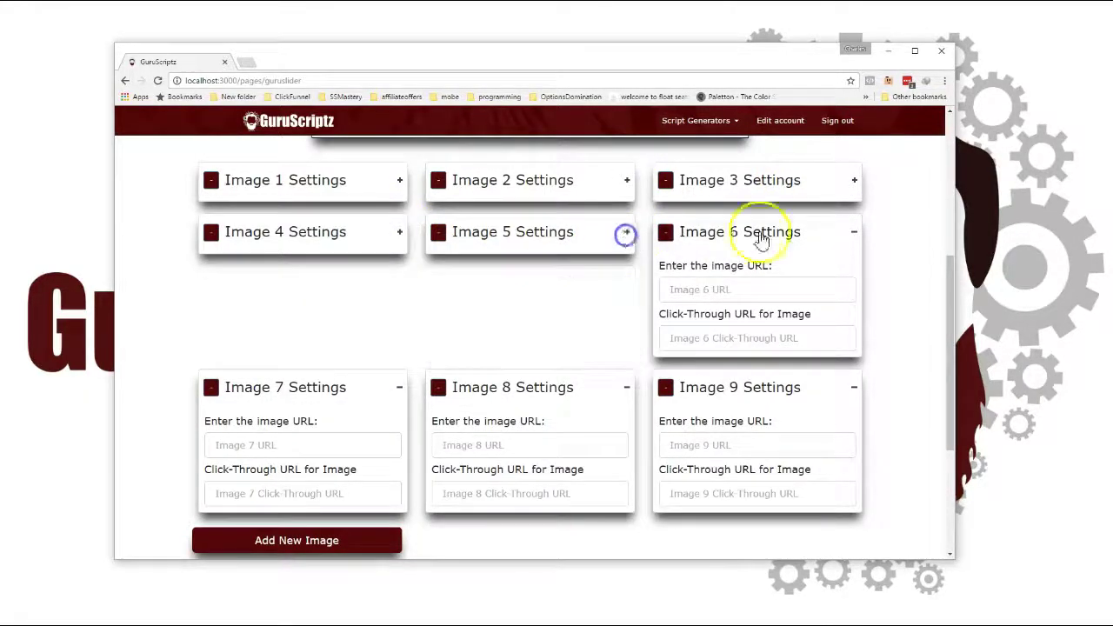
{"action": "left_click", "coordinate": [854, 232]}
{"action": "left_click", "coordinate": [399, 284]}
{"action": "left_click", "coordinate": [612, 286]}
{"action": "left_click", "coordinate": [853, 284]}
Add settings blocks for Image 10, Image 11 and Image 12.
{"action": "left_click", "coordinate": [346, 339]}
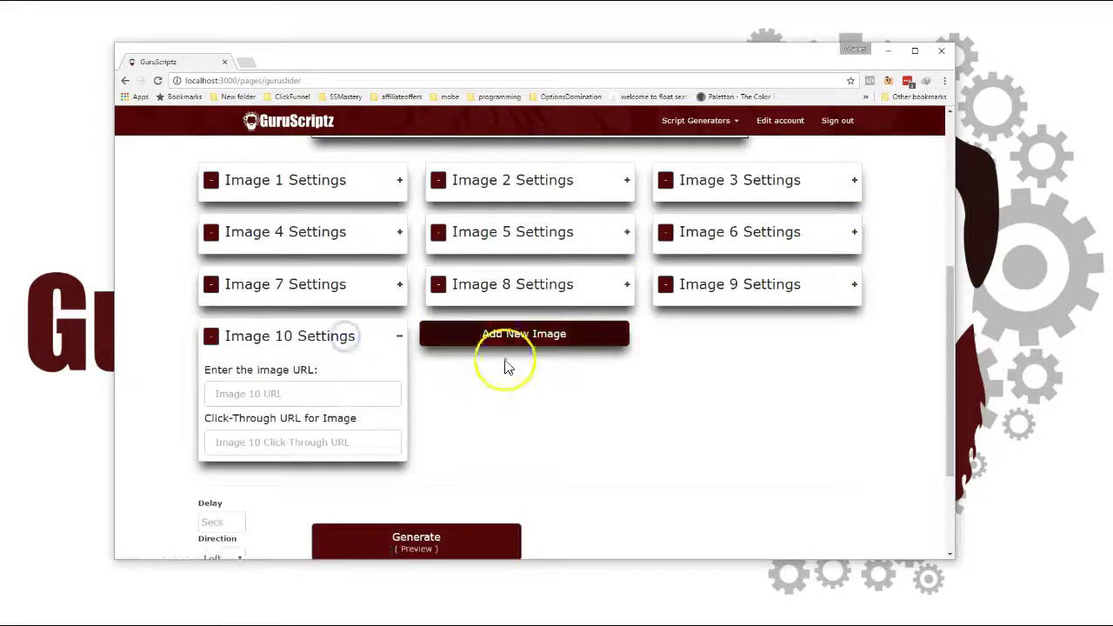
{"action": "left_click", "coordinate": [515, 333]}
{"action": "left_click", "coordinate": [727, 337]}
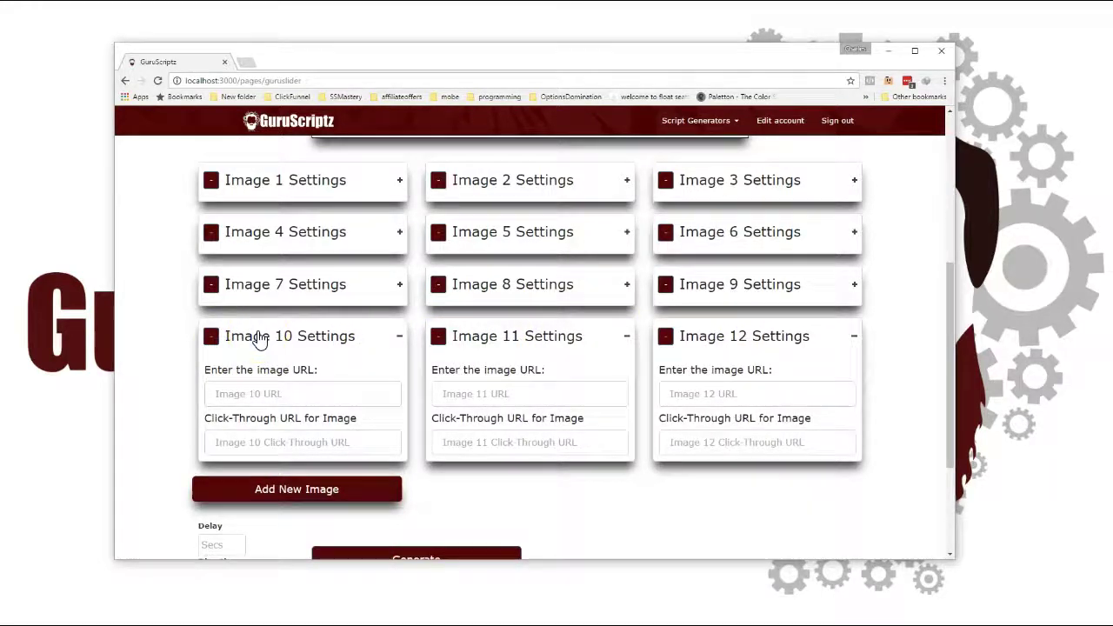
Remove six image settings blocks from the slider so that only Image 1 through Image 6 are left.
{"action": "left_click", "coordinate": [213, 289]}
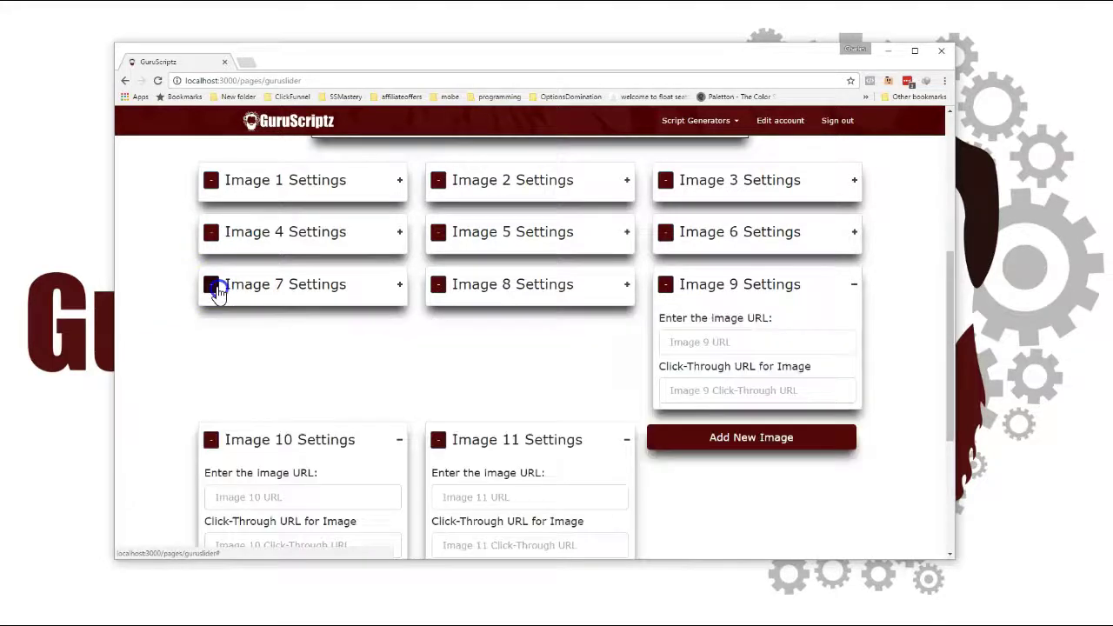
{"action": "left_click", "coordinate": [666, 183]}
{"action": "left_click", "coordinate": [436, 234]}
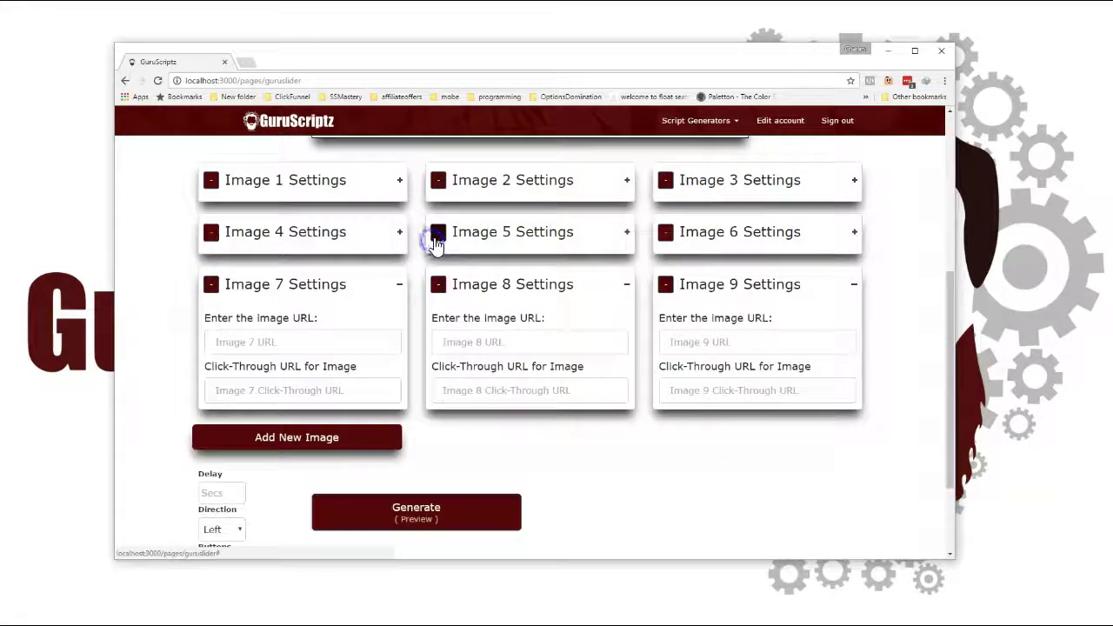
{"action": "left_click", "coordinate": [438, 233]}
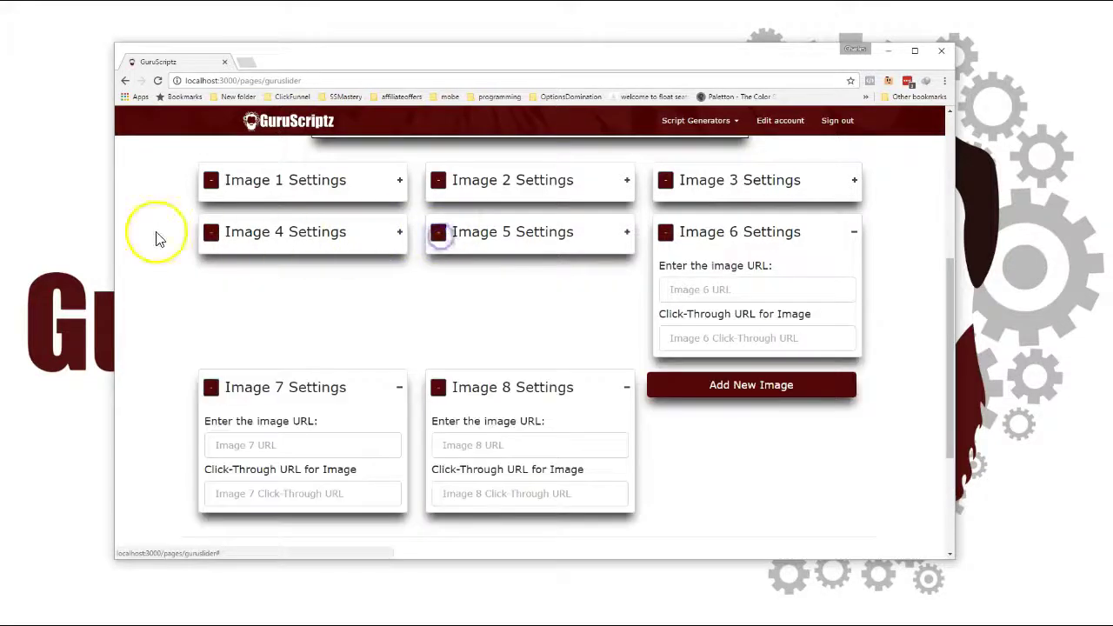
{"action": "left_click", "coordinate": [211, 235]}
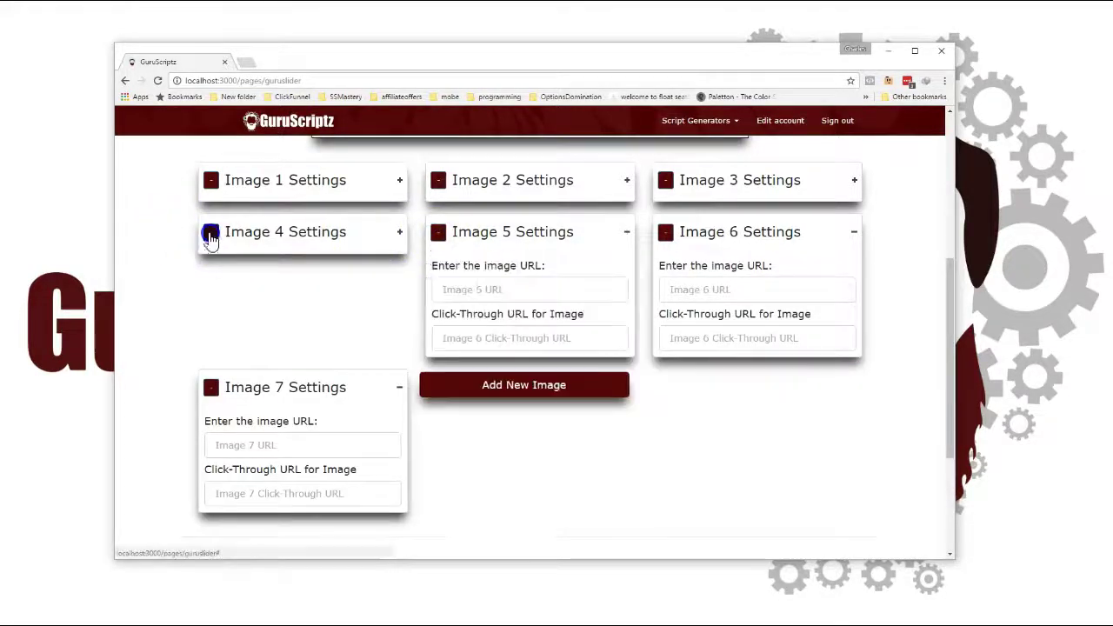
{"action": "left_click", "coordinate": [666, 180]}
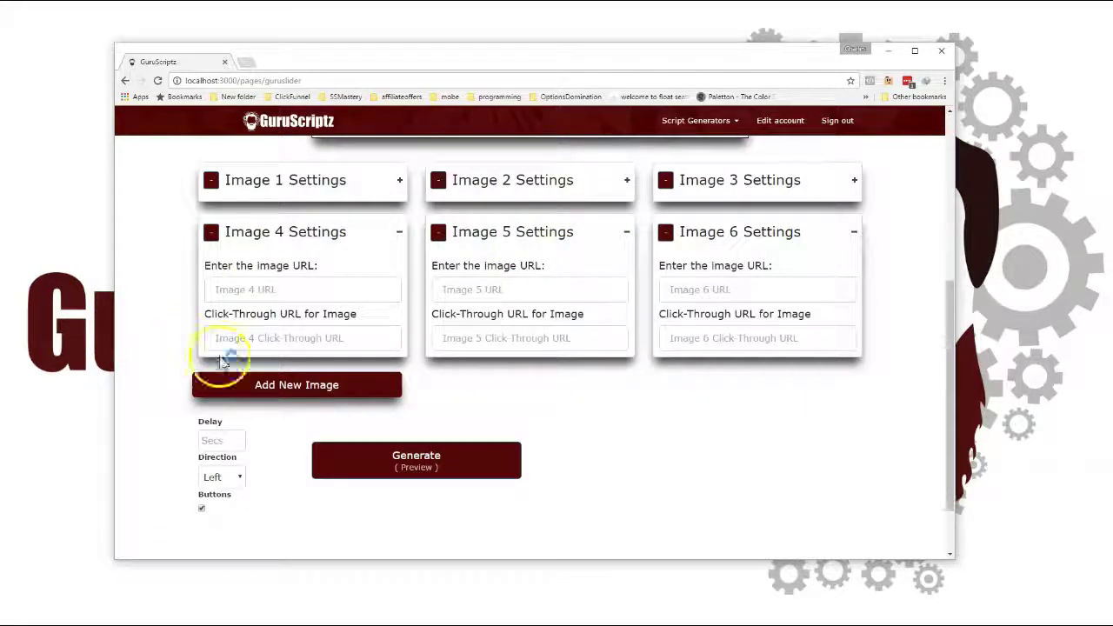
Configure the slider with a 7-second delay, Left direction and buttons enabled.
{"action": "scroll", "coordinate": [347, 365], "scroll_direction": "down", "scroll_amount": 2}
{"action": "left_click", "coordinate": [208, 365]}
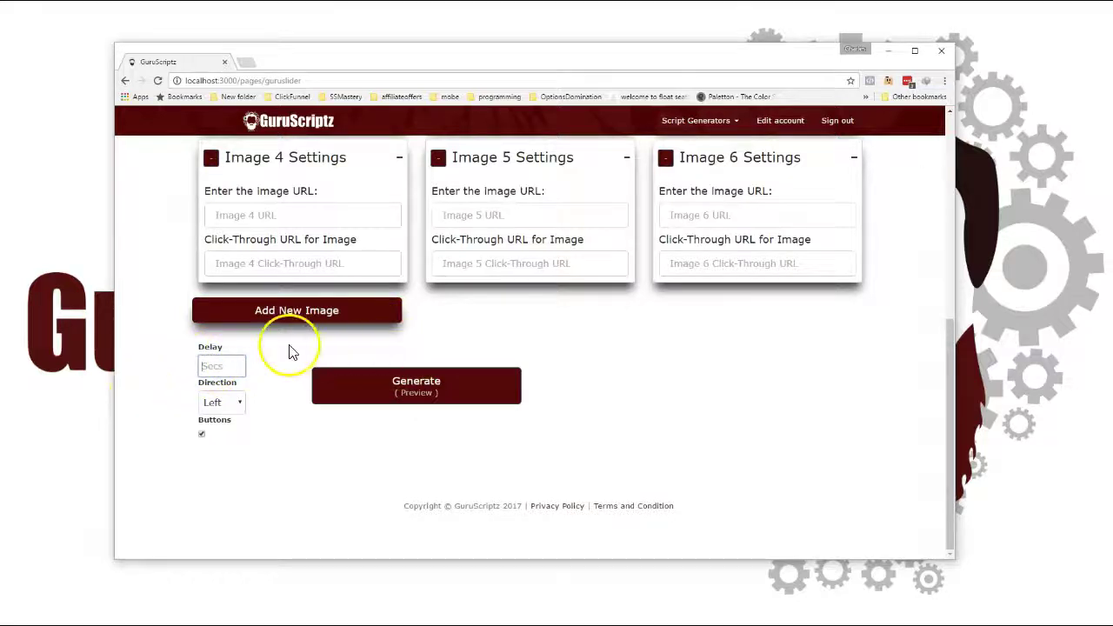
{"action": "left_click", "coordinate": [219, 365]}
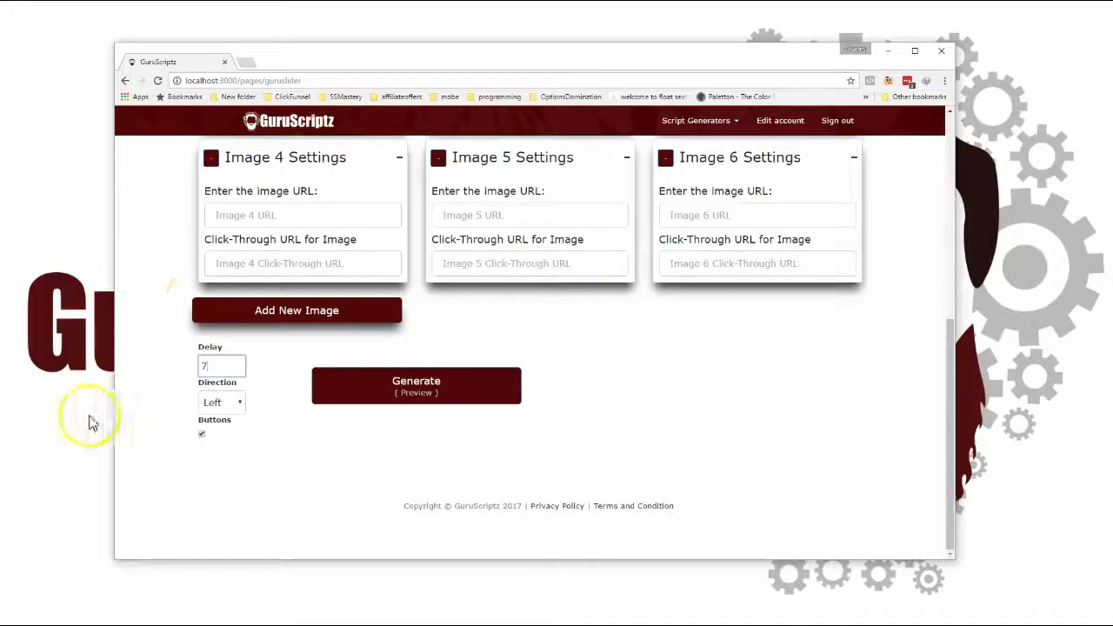
{"action": "left_click", "coordinate": [235, 401]}
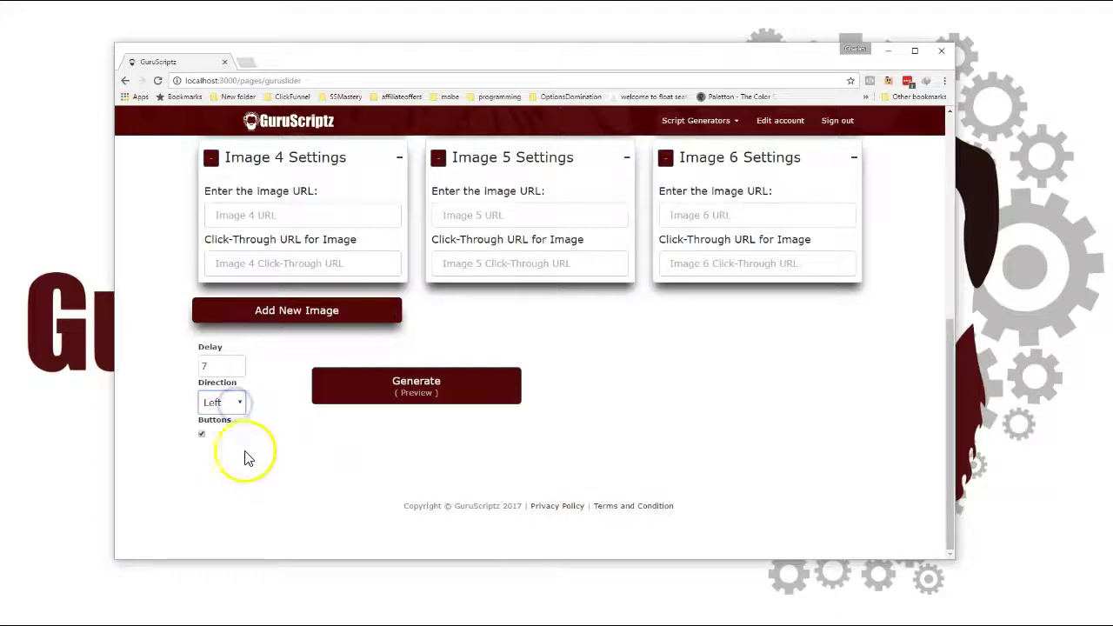
{"action": "left_click", "coordinate": [203, 433]}
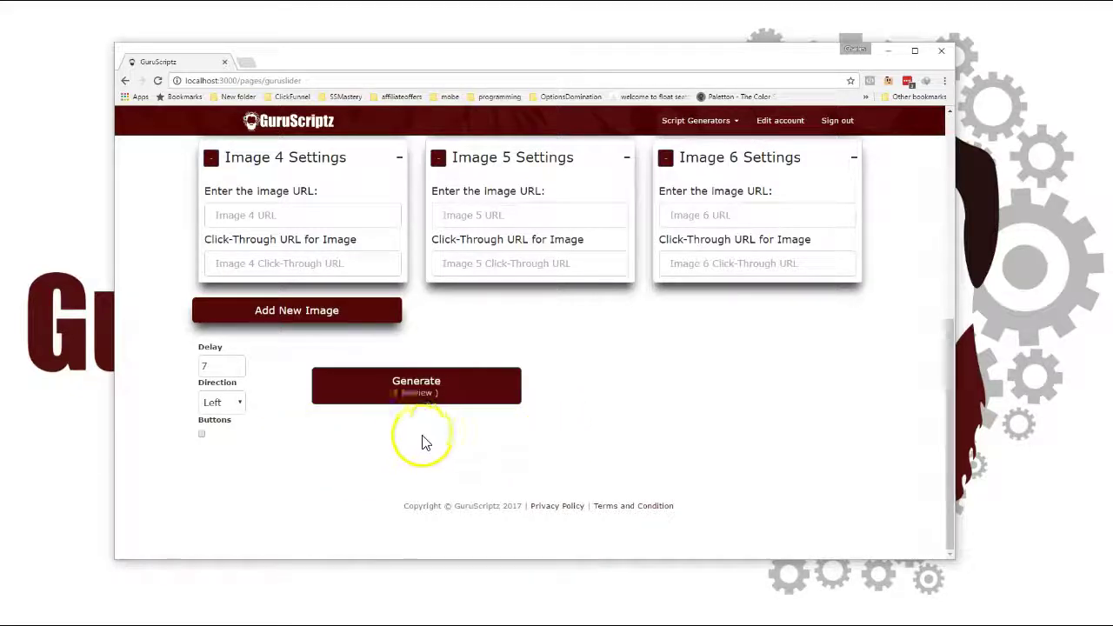
{"action": "left_click", "coordinate": [203, 435]}
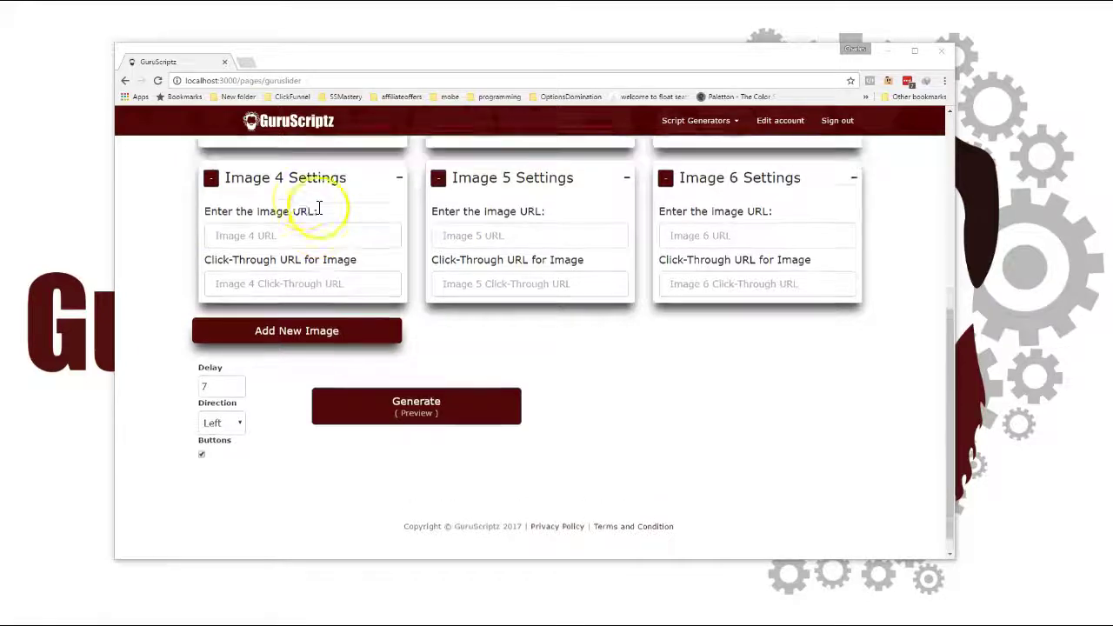
Remove three image settings blocks, keeping only expanded blocks for Image 1 through Image 3.
{"action": "scroll", "coordinate": [309, 226], "scroll_direction": "up", "scroll_amount": 5}
{"action": "scroll", "coordinate": [339, 423], "scroll_direction": "down", "scroll_amount": 4}
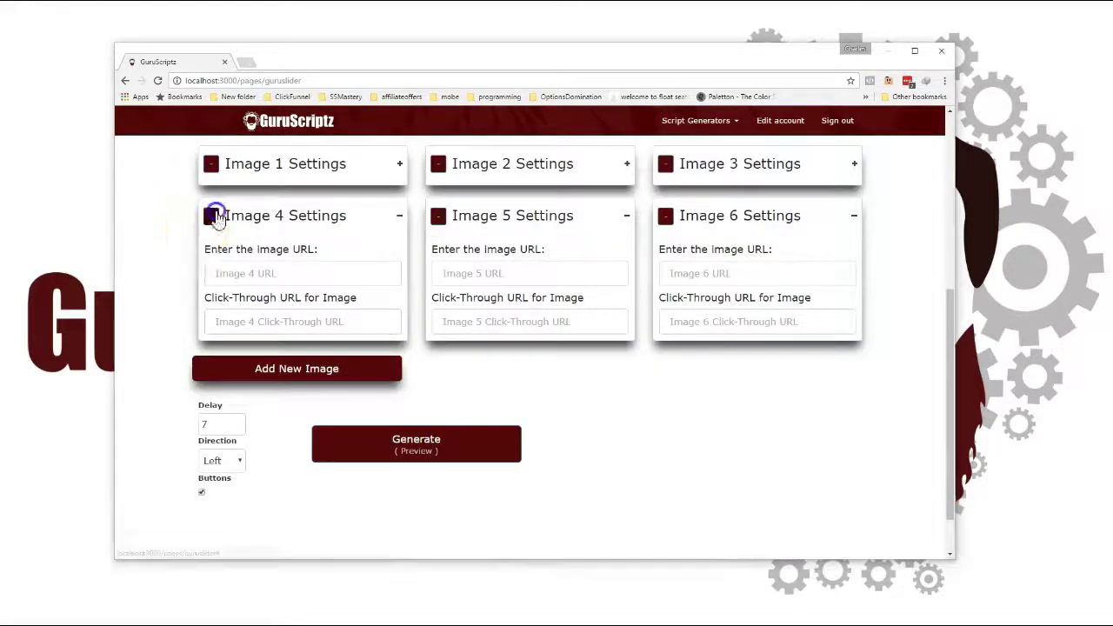
{"action": "left_click", "coordinate": [209, 215]}
{"action": "left_click", "coordinate": [210, 321]}
{"action": "left_click", "coordinate": [209, 320]}
{"action": "scroll", "coordinate": [496, 323], "scroll_direction": "up", "scroll_amount": 2}
{"action": "left_click", "coordinate": [231, 395]}
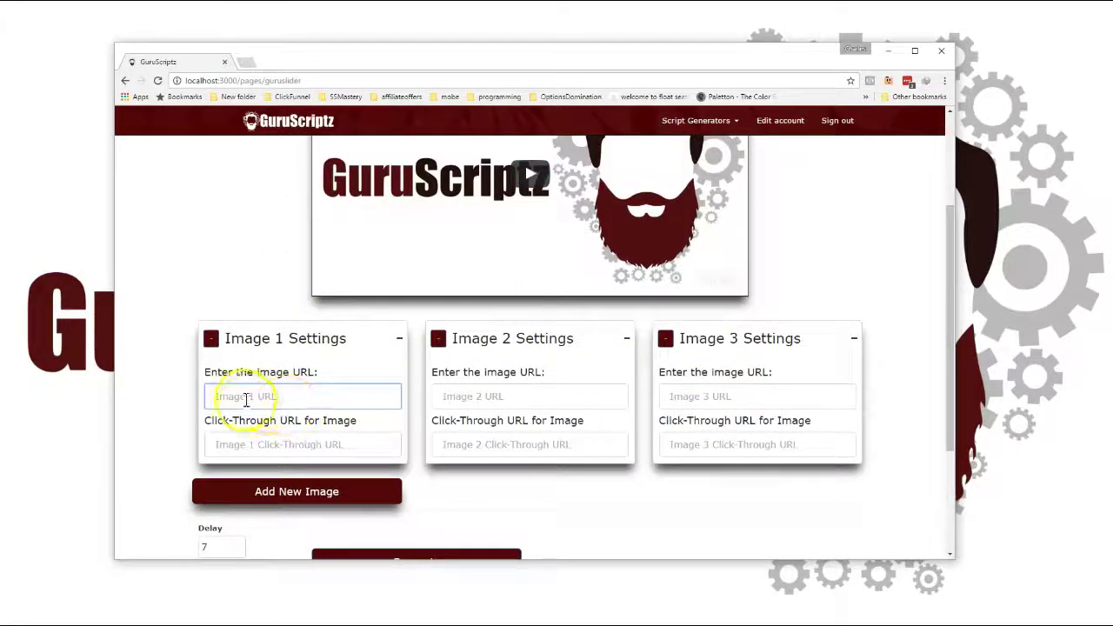
{"action": "right_click", "coordinate": [267, 401]}
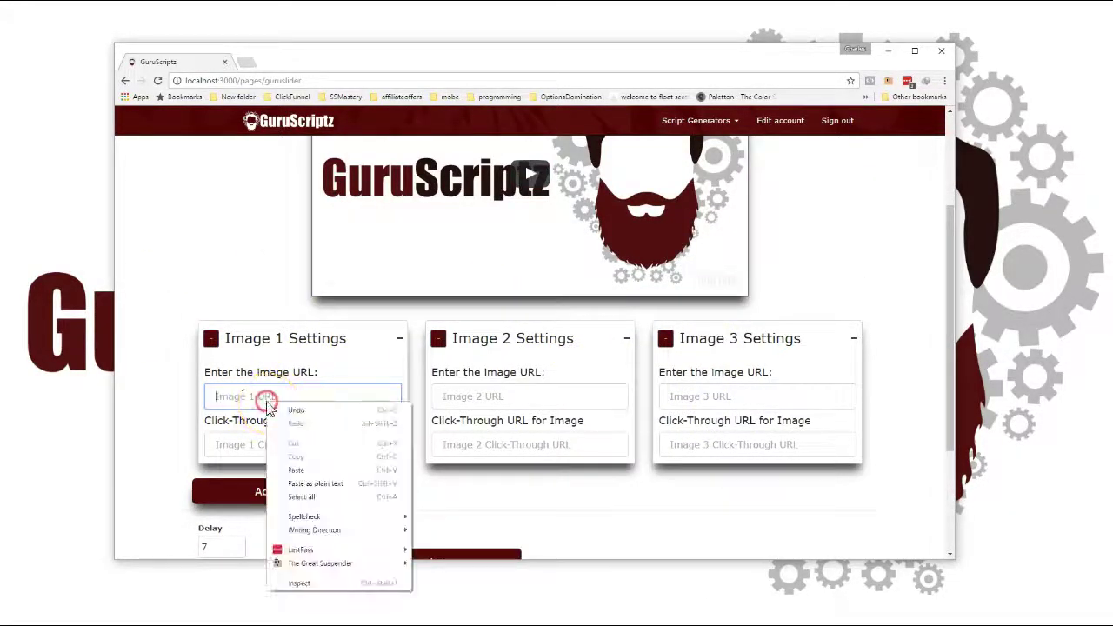
{"action": "left_click", "coordinate": [296, 472]}
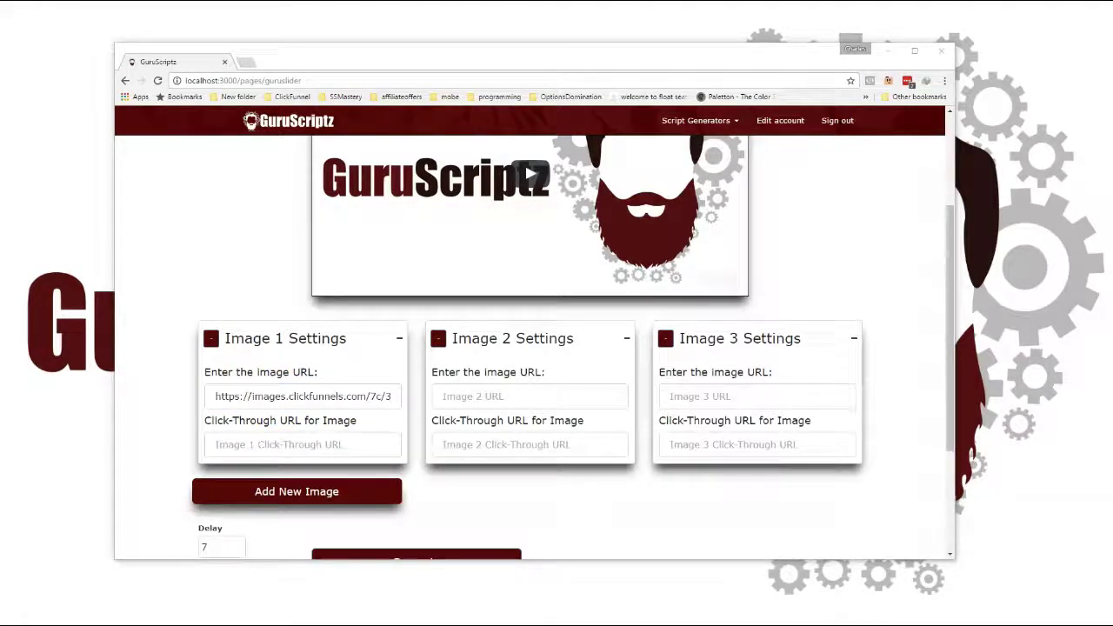
{"action": "left_click", "coordinate": [514, 395]}
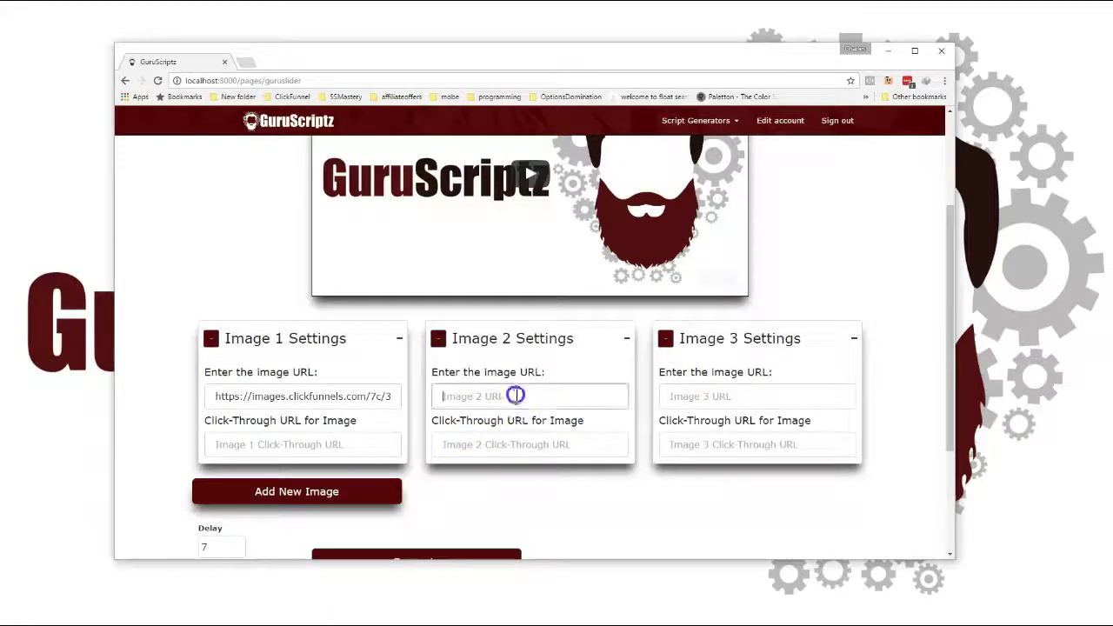
{"action": "right_click", "coordinate": [515, 397]}
{"action": "left_click", "coordinate": [543, 464]}
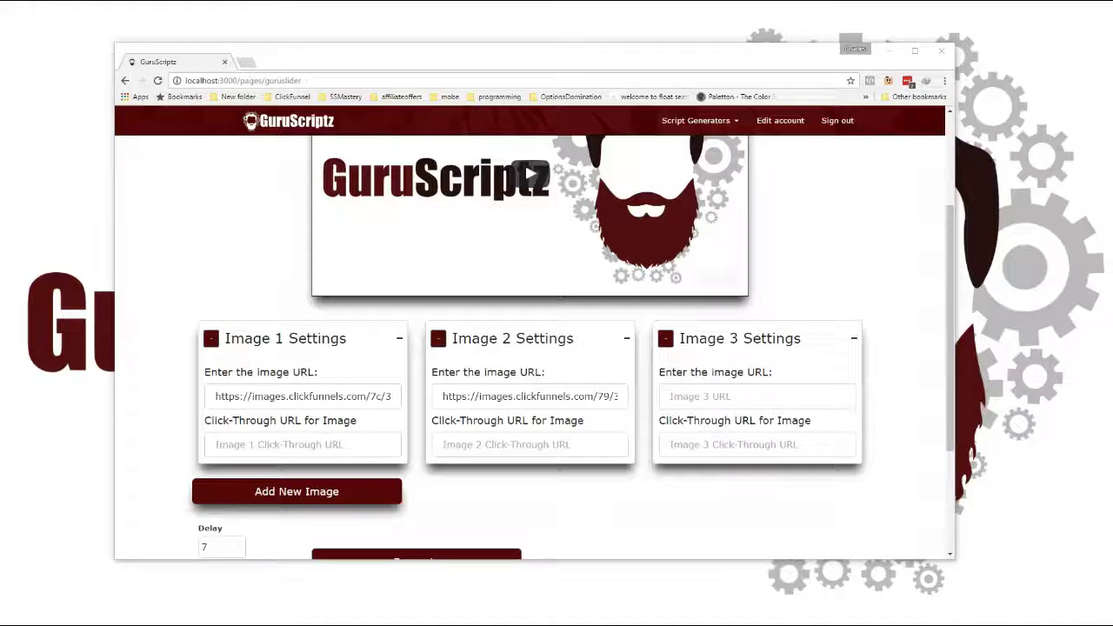
Paste the image URL ending in slider-1.jpg as the Image 3 URL and open Image 1's click-through URL for editing.
{"action": "left_click", "coordinate": [675, 396]}
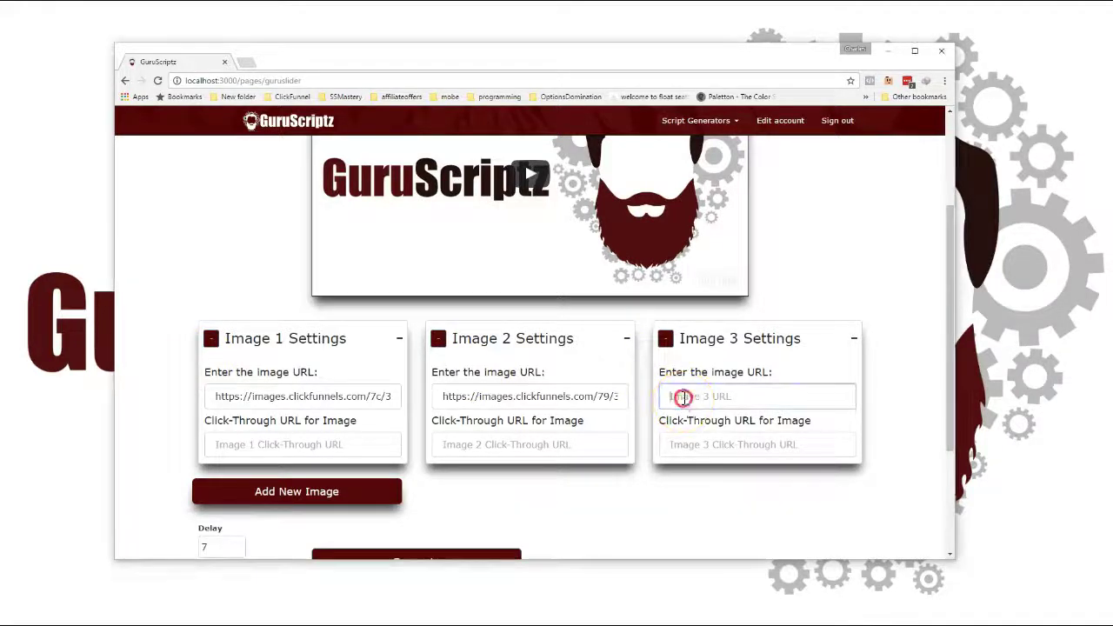
{"action": "right_click", "coordinate": [678, 397]}
{"action": "left_click", "coordinate": [725, 469]}
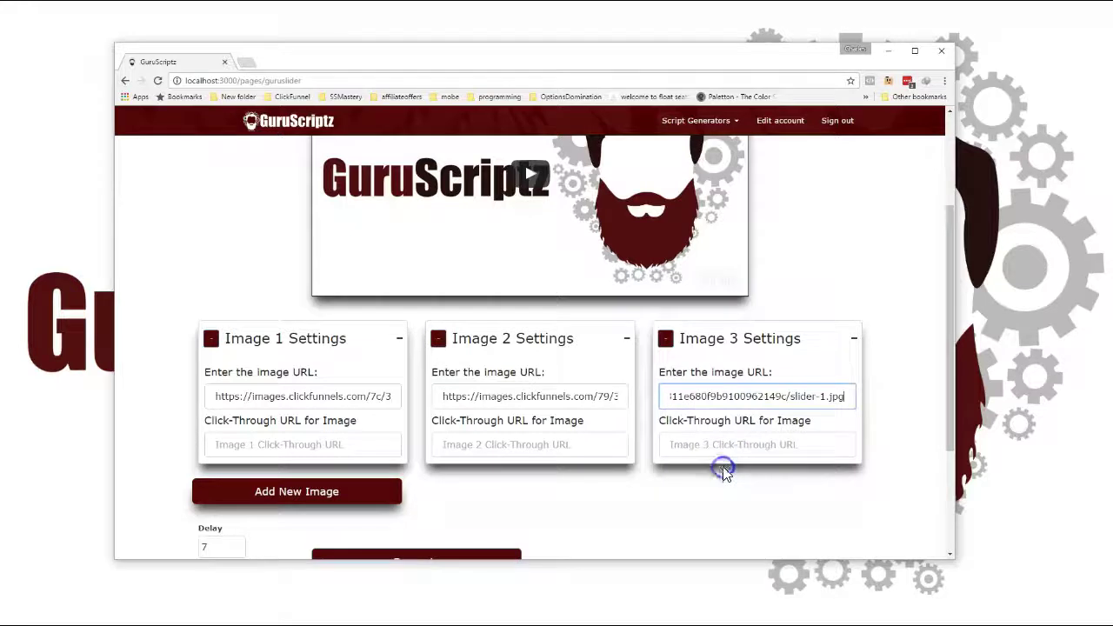
{"action": "left_click", "coordinate": [256, 443]}
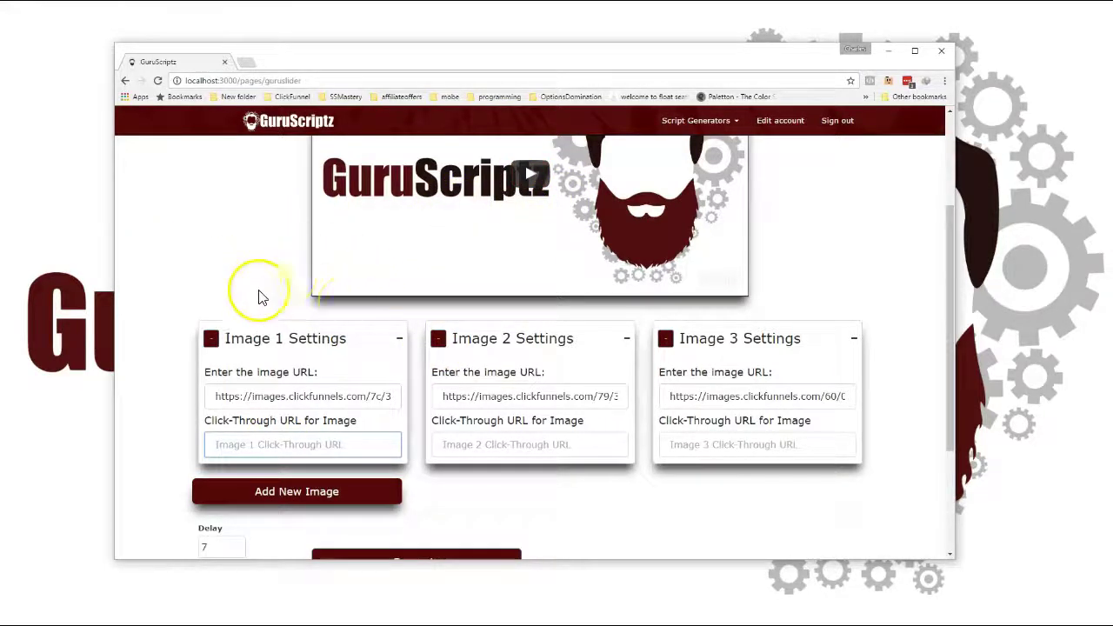
Set the slider's direction to Up.
{"action": "left_click", "coordinate": [252, 445]}
{"action": "left_click", "coordinate": [254, 447]}
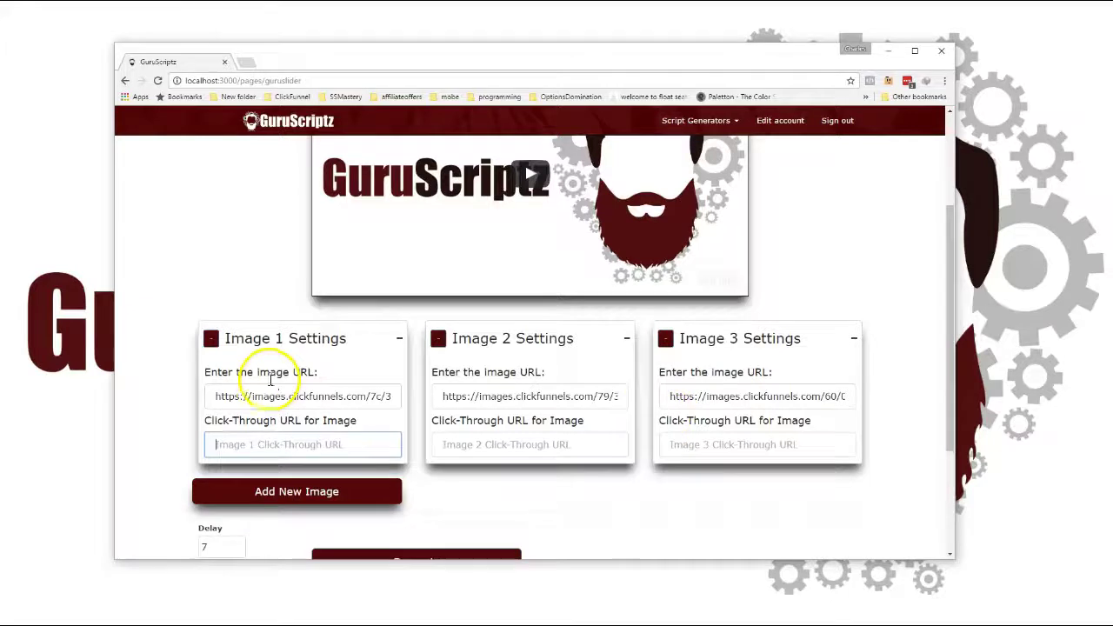
{"action": "scroll", "coordinate": [348, 413], "scroll_direction": "down", "scroll_amount": 2}
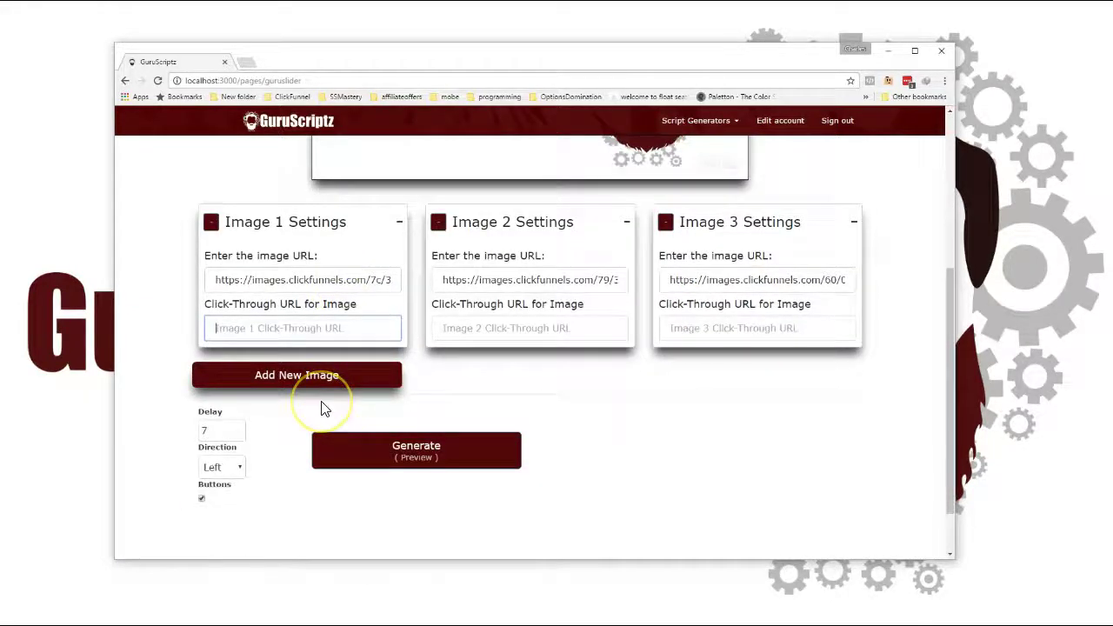
{"action": "scroll", "coordinate": [321, 408], "scroll_direction": "down", "scroll_amount": 1}
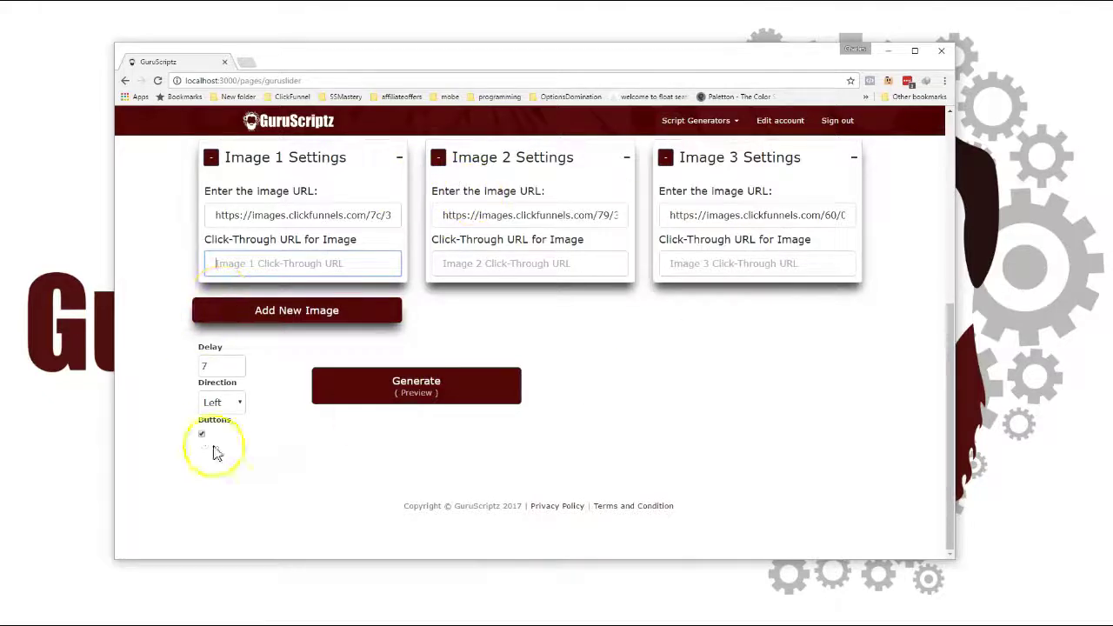
{"action": "left_click", "coordinate": [233, 400]}
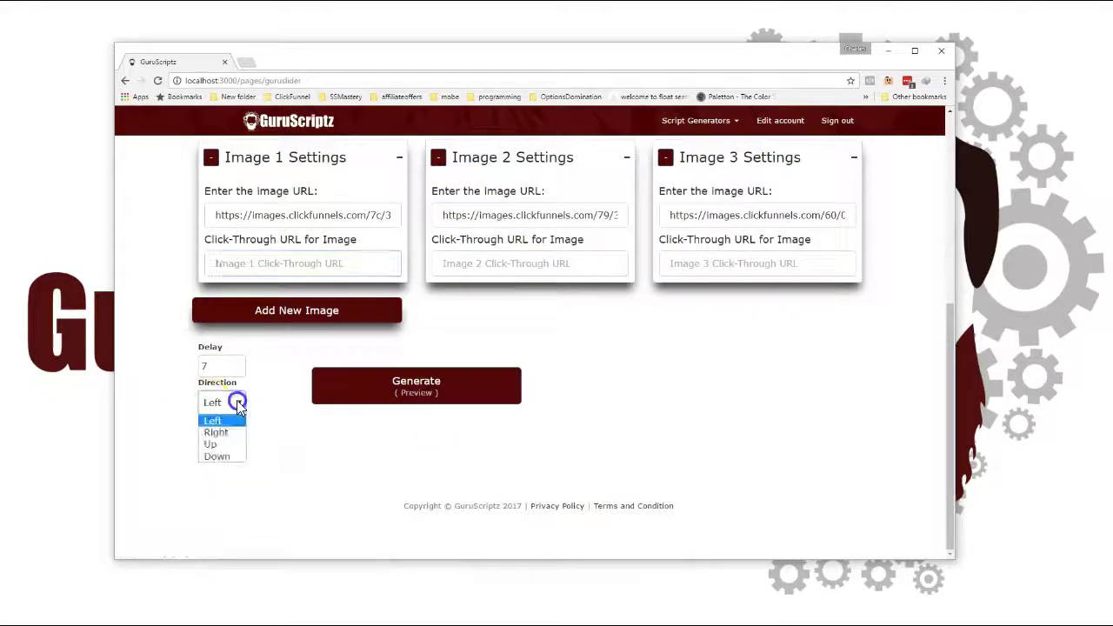
{"action": "left_click", "coordinate": [211, 446]}
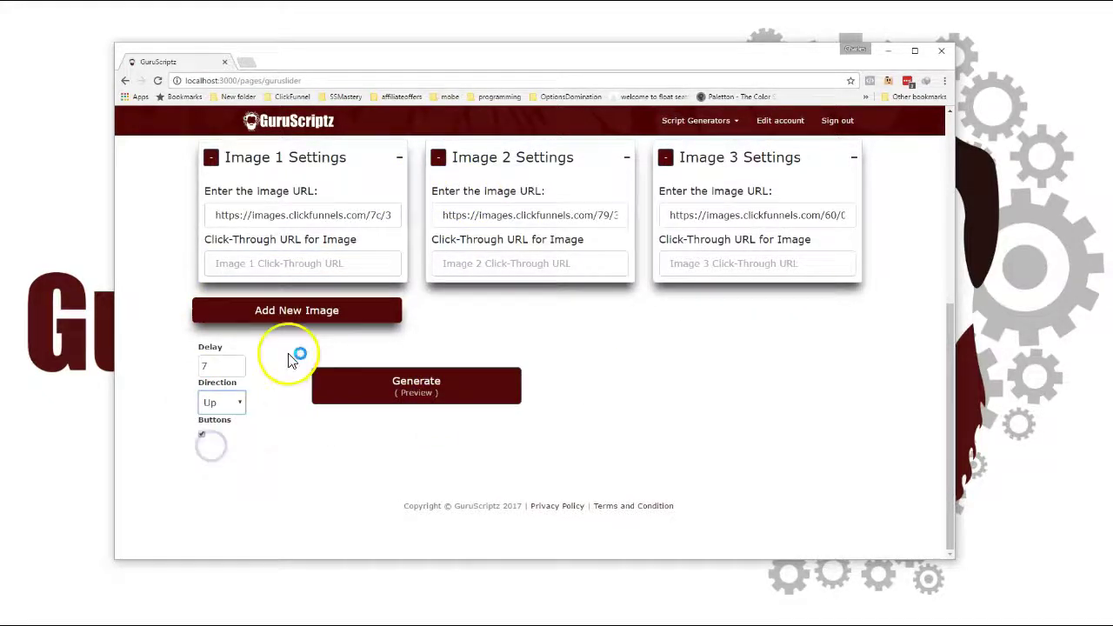
Generate the slider preview and download the slider's JS file.
{"action": "left_click", "coordinate": [409, 392]}
{"action": "scroll", "coordinate": [407, 413], "scroll_direction": "down", "scroll_amount": 2}
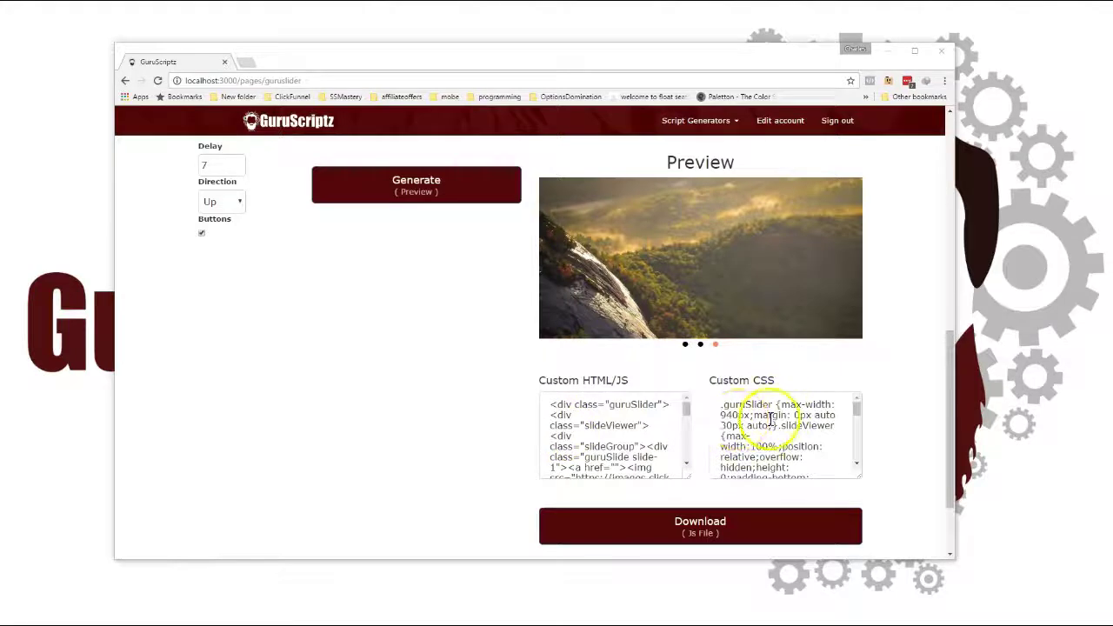
{"action": "left_click", "coordinate": [696, 536]}
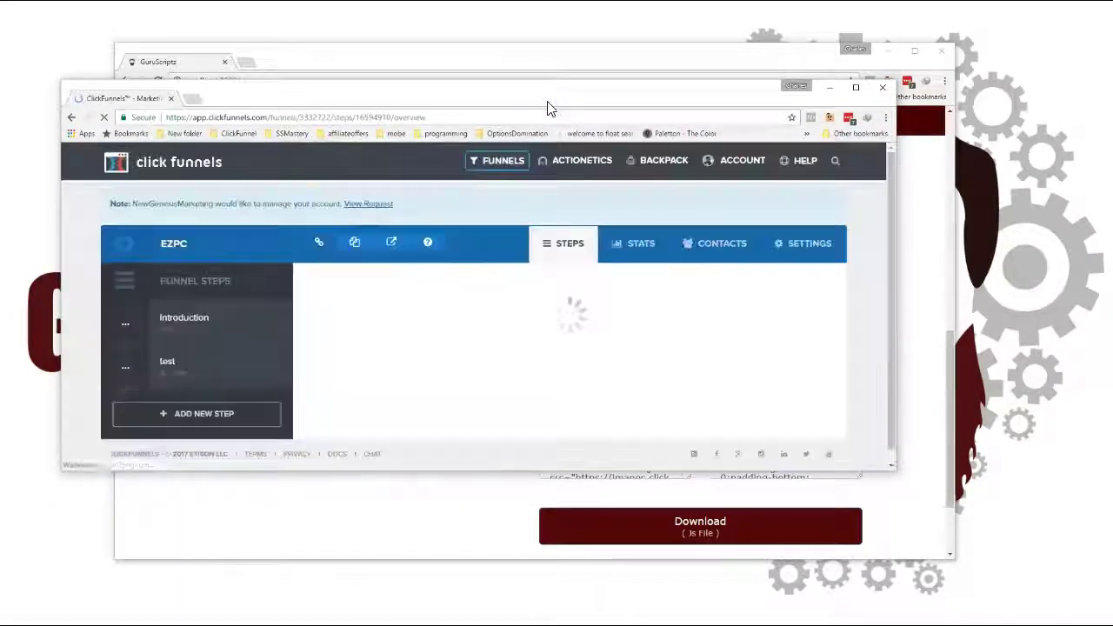
Switch to ClickFunnels and select the Dark Big Headline optin template for the test step of the EZPC funnel.
{"action": "left_click_drag", "start_coordinate": [548, 108], "coordinate": [557, 59]}
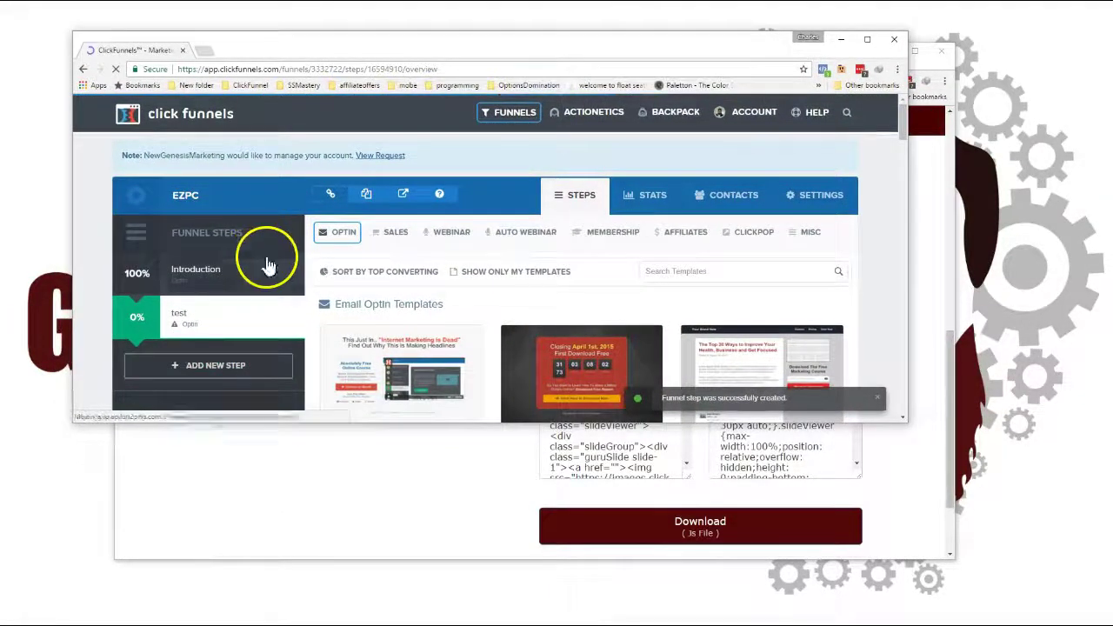
{"action": "scroll", "coordinate": [266, 254], "scroll_direction": "down", "scroll_amount": 2}
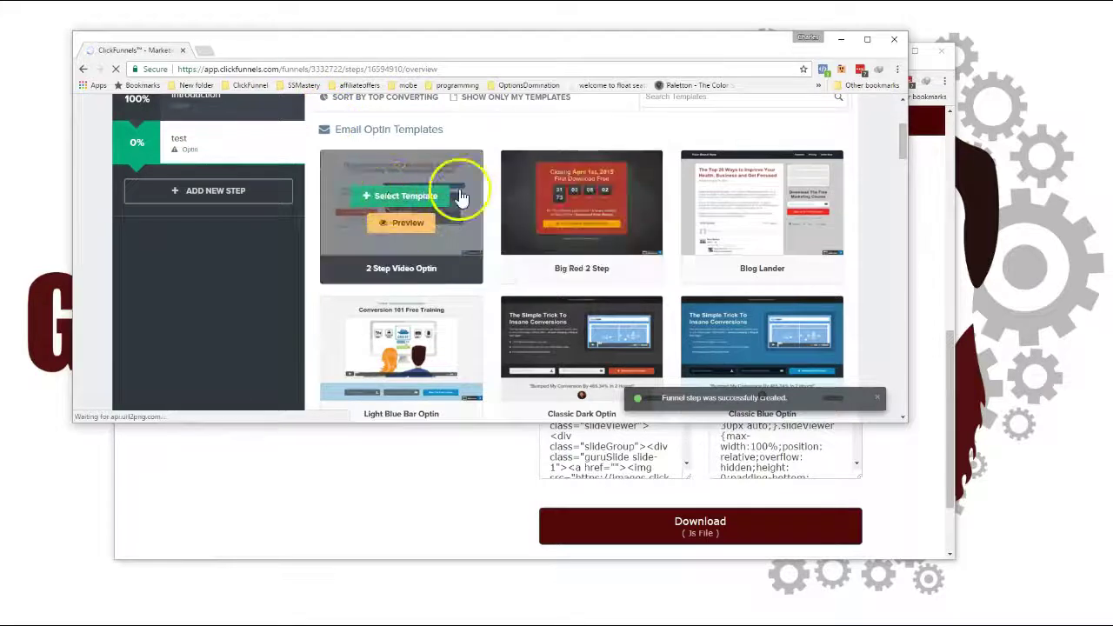
{"action": "mouse_move", "coordinate": [383, 205]}
{"action": "scroll", "coordinate": [640, 244], "scroll_direction": "down", "scroll_amount": 2}
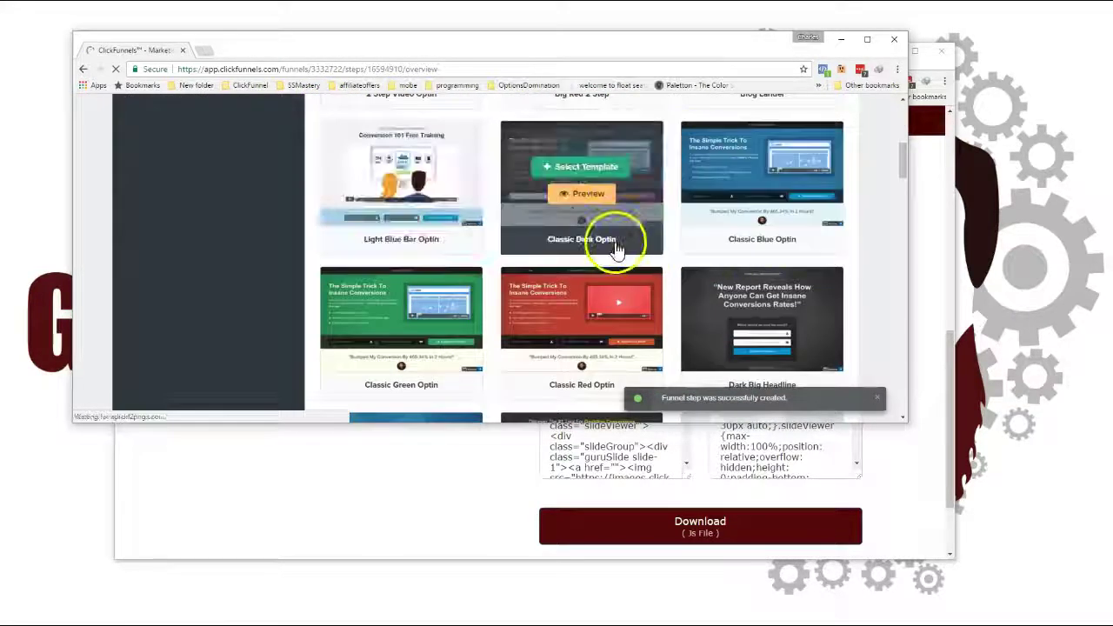
{"action": "scroll", "coordinate": [702, 292], "scroll_direction": "down", "scroll_amount": 1}
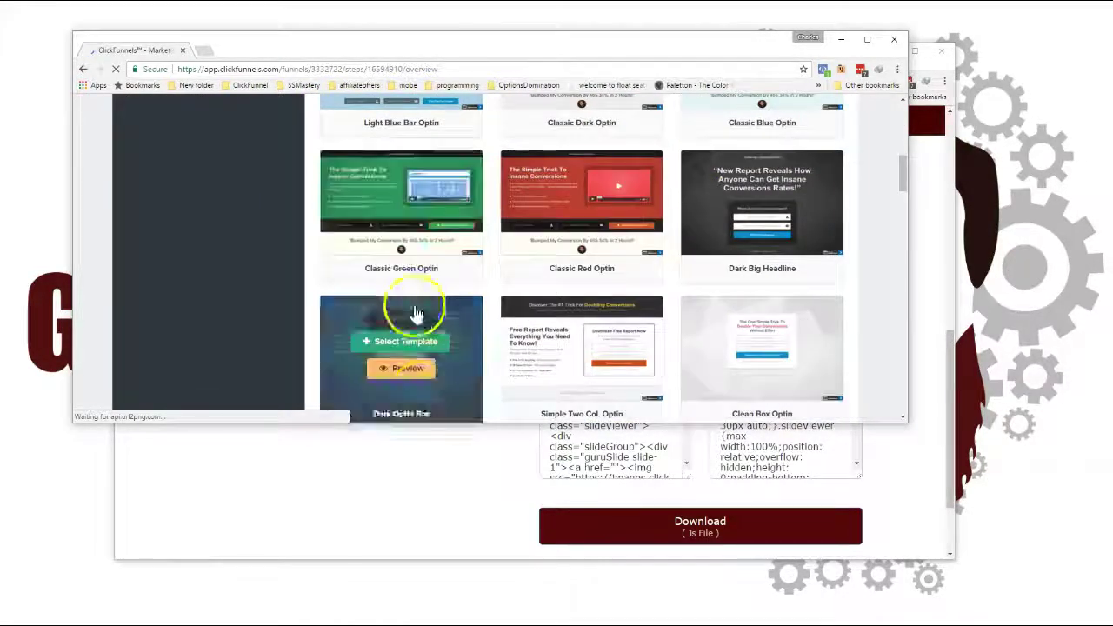
{"action": "mouse_move", "coordinate": [461, 271]}
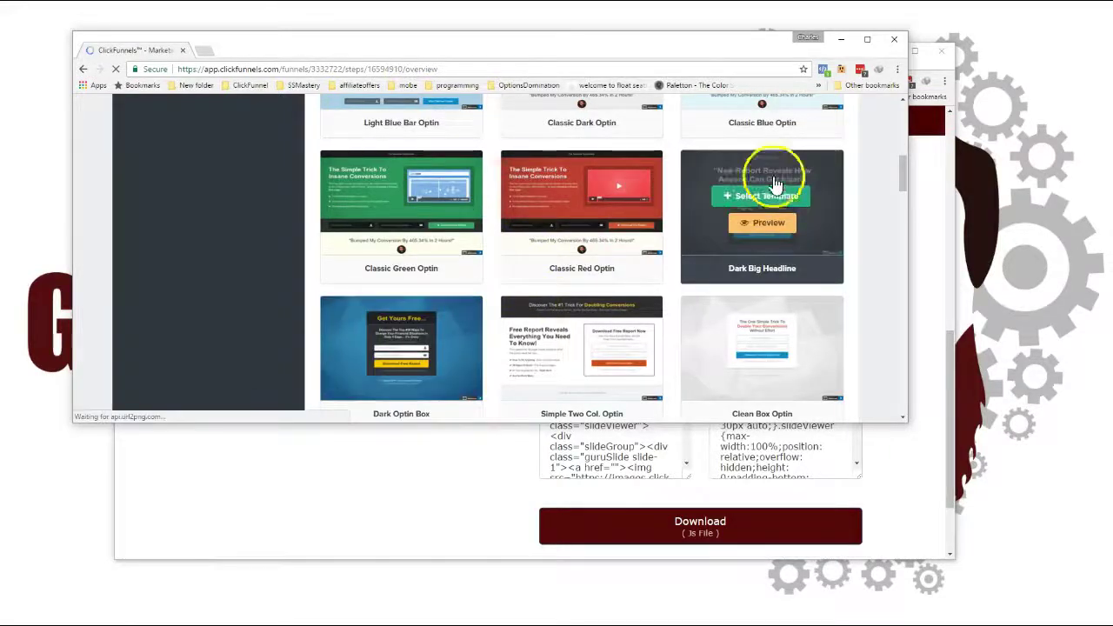
{"action": "left_click", "coordinate": [772, 195]}
Open the test step's page in the page editor and look over its headline and optin form.
{"action": "scroll", "coordinate": [427, 259], "scroll_direction": "down", "scroll_amount": 2}
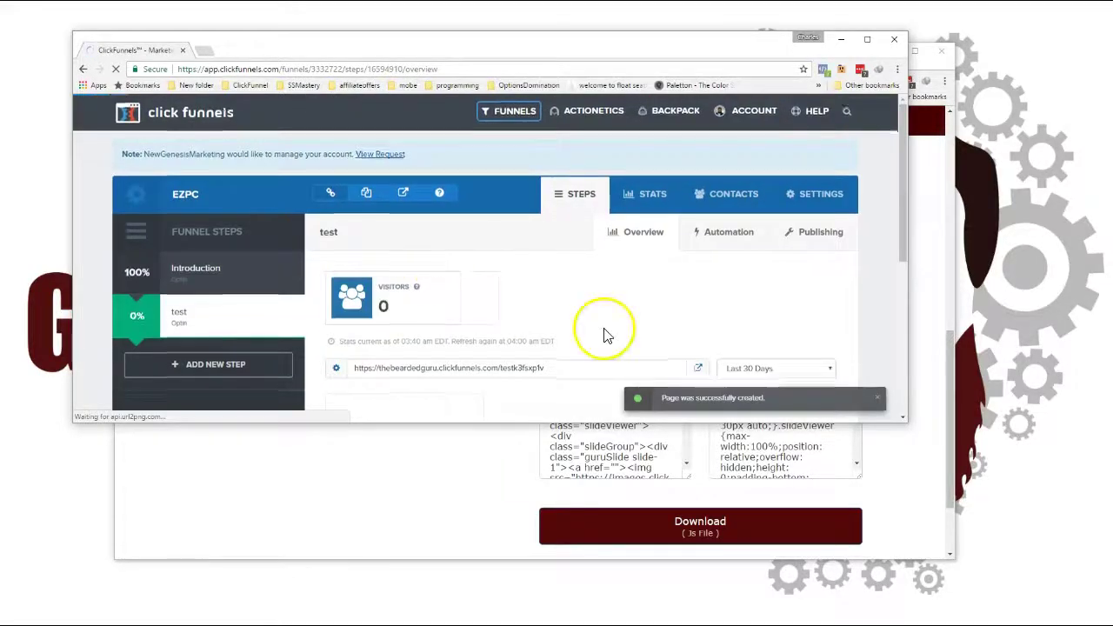
{"action": "scroll", "coordinate": [592, 328], "scroll_direction": "down", "scroll_amount": 3}
{"action": "left_click", "coordinate": [385, 329]}
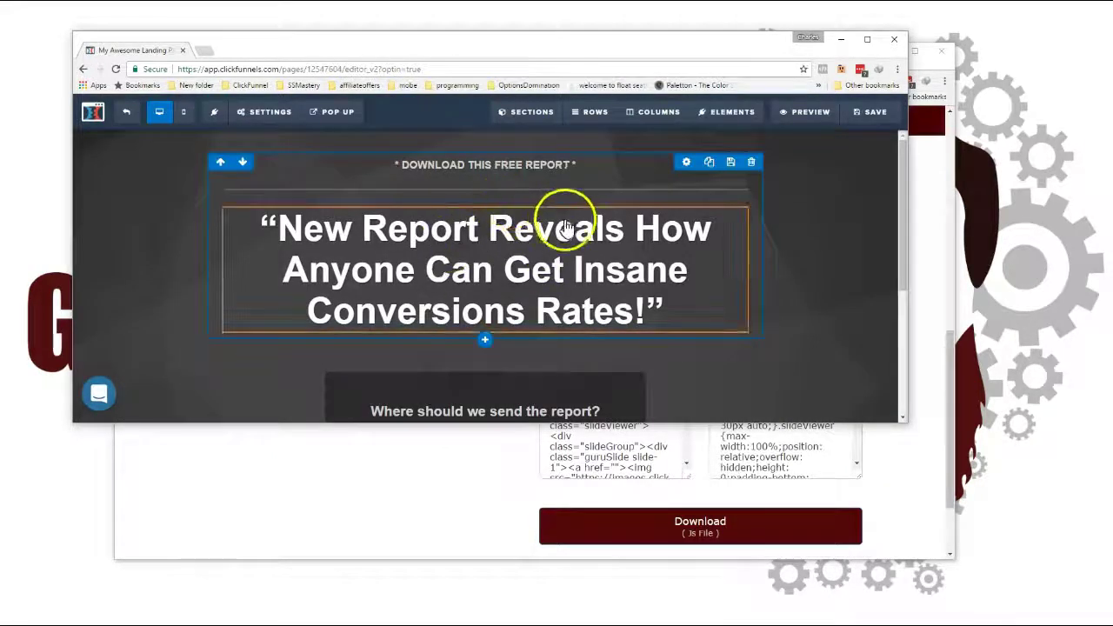
{"action": "scroll", "coordinate": [562, 219], "scroll_direction": "down", "scroll_amount": 3}
{"action": "scroll", "coordinate": [579, 218], "scroll_direction": "up", "scroll_amount": 3}
{"action": "scroll", "coordinate": [716, 257], "scroll_direction": "down", "scroll_amount": 2}
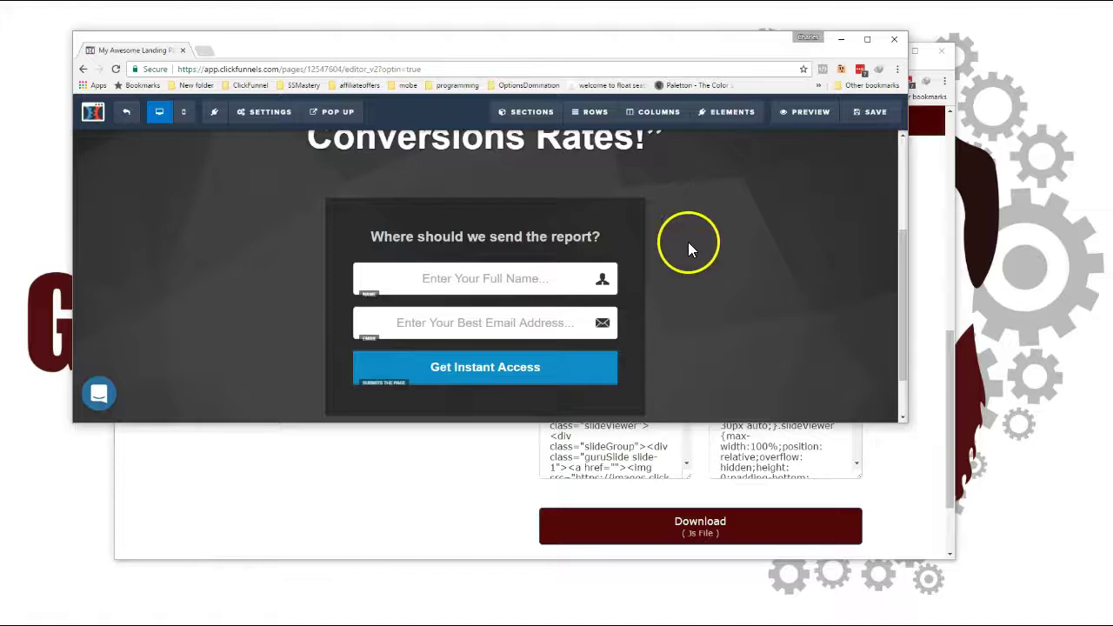
{"action": "scroll", "coordinate": [472, 253], "scroll_direction": "up", "scroll_amount": 2}
{"action": "scroll", "coordinate": [577, 249], "scroll_direction": "up", "scroll_amount": 1}
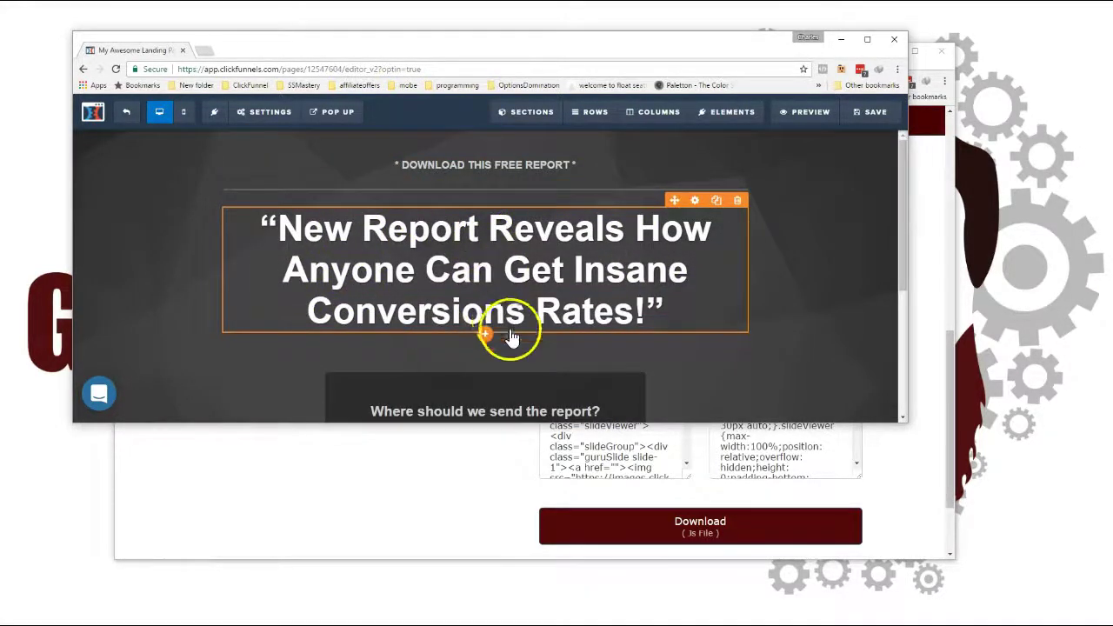
{"action": "scroll", "coordinate": [486, 335], "scroll_direction": "down", "scroll_amount": 1}
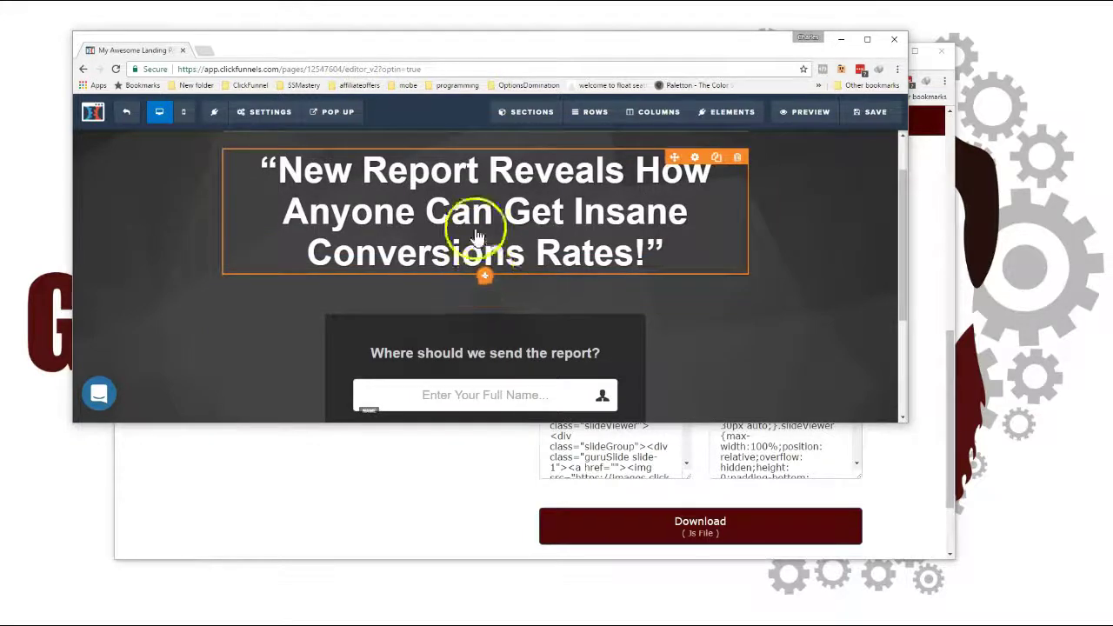
{"action": "left_click", "coordinate": [484, 278]}
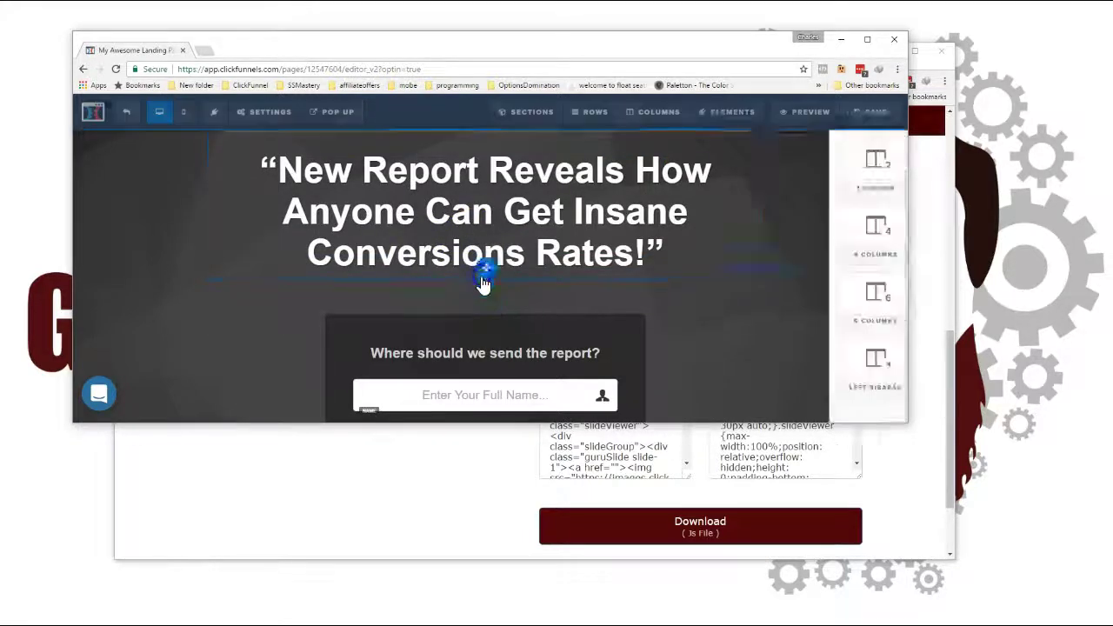
{"action": "left_click", "coordinate": [686, 239]}
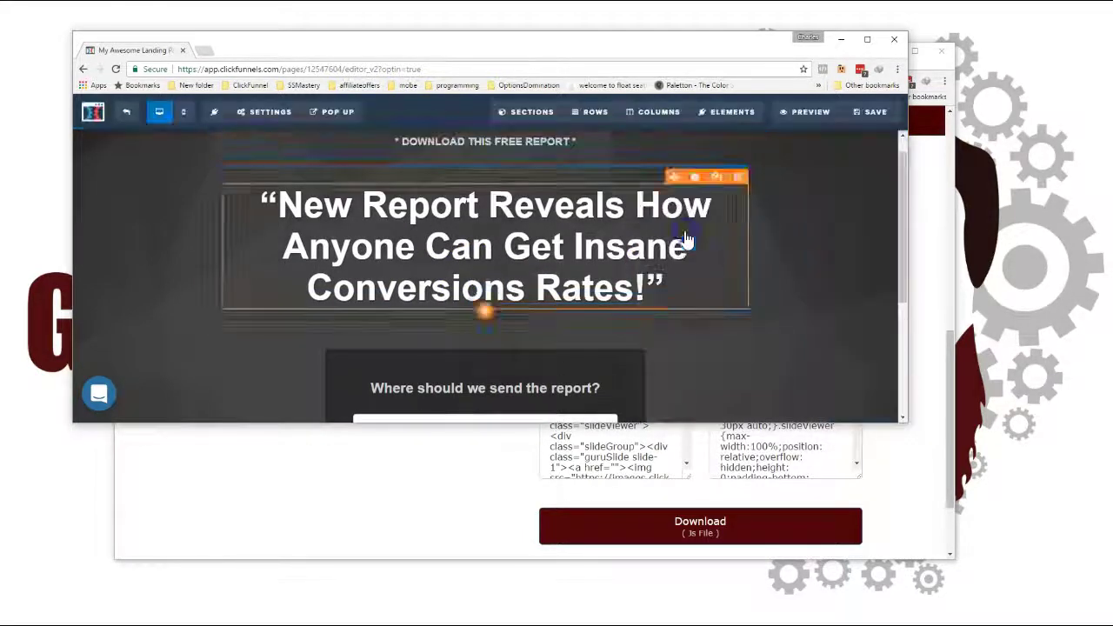
{"action": "left_click", "coordinate": [687, 238]}
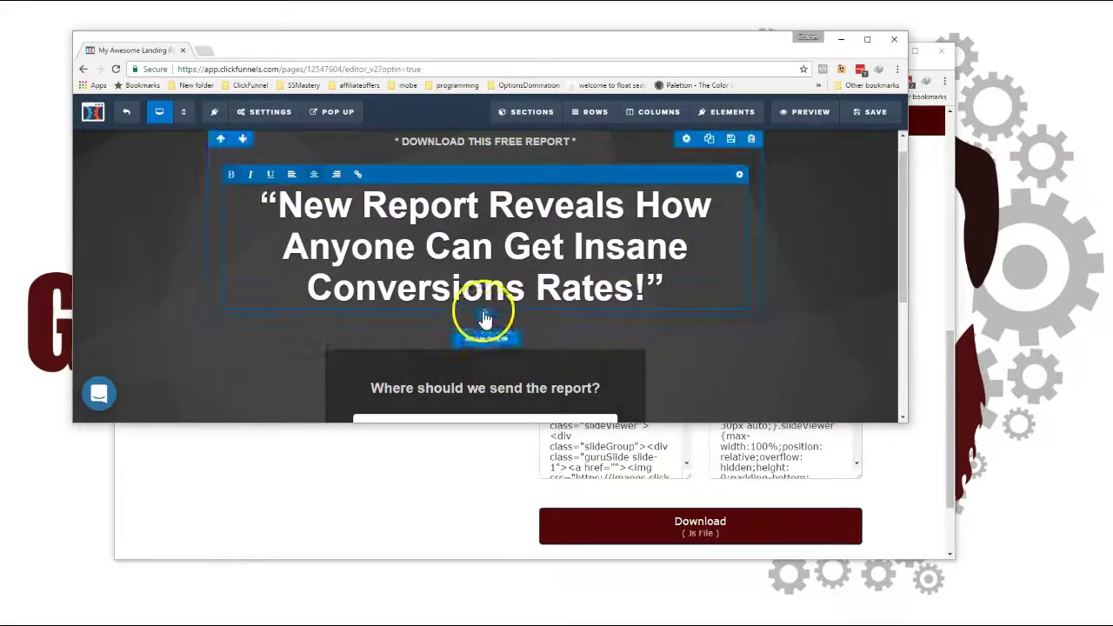
Insert a three-column row below the headline and widen its middle column on both sides.
{"action": "left_click", "coordinate": [484, 318]}
{"action": "left_click", "coordinate": [696, 223]}
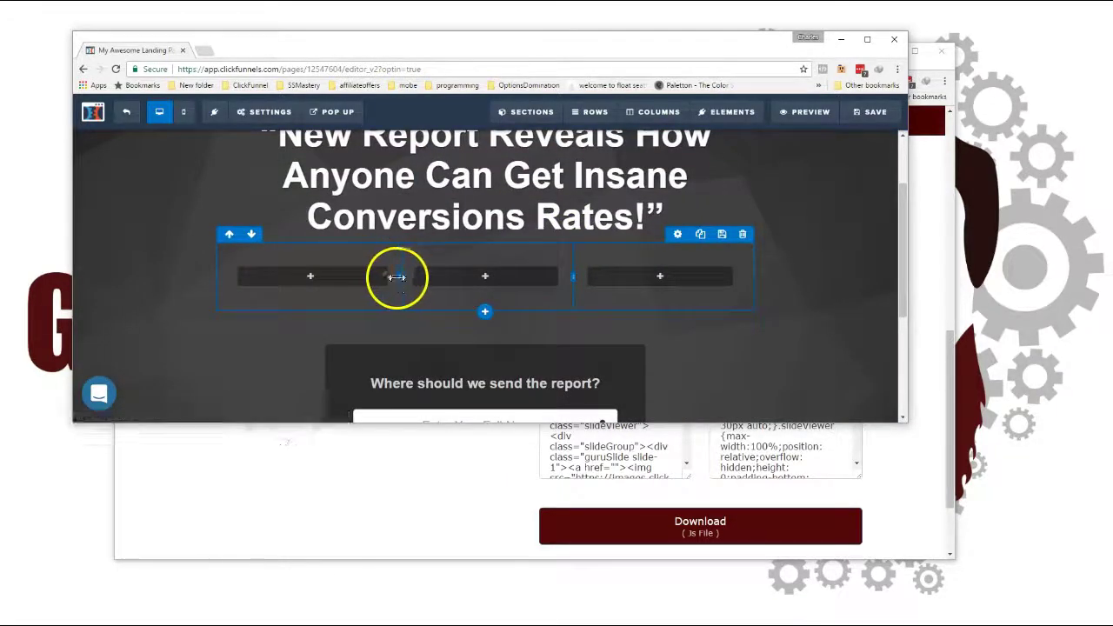
{"action": "left_click_drag", "start_coordinate": [396, 277], "coordinate": [340, 281]}
{"action": "left_click_drag", "start_coordinate": [573, 275], "coordinate": [627, 278]}
Add a Custom JS / HTML element to the middle column and open its settings.
{"action": "left_click", "coordinate": [484, 276]}
{"action": "scroll", "coordinate": [753, 293], "scroll_direction": "down", "scroll_amount": 10}
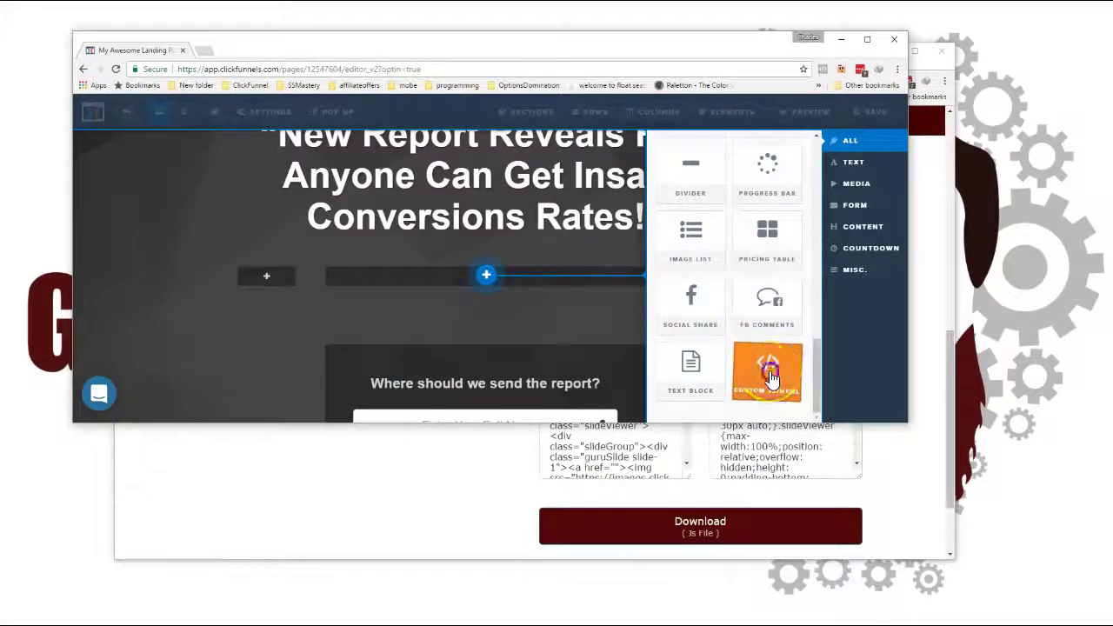
{"action": "left_click", "coordinate": [768, 372]}
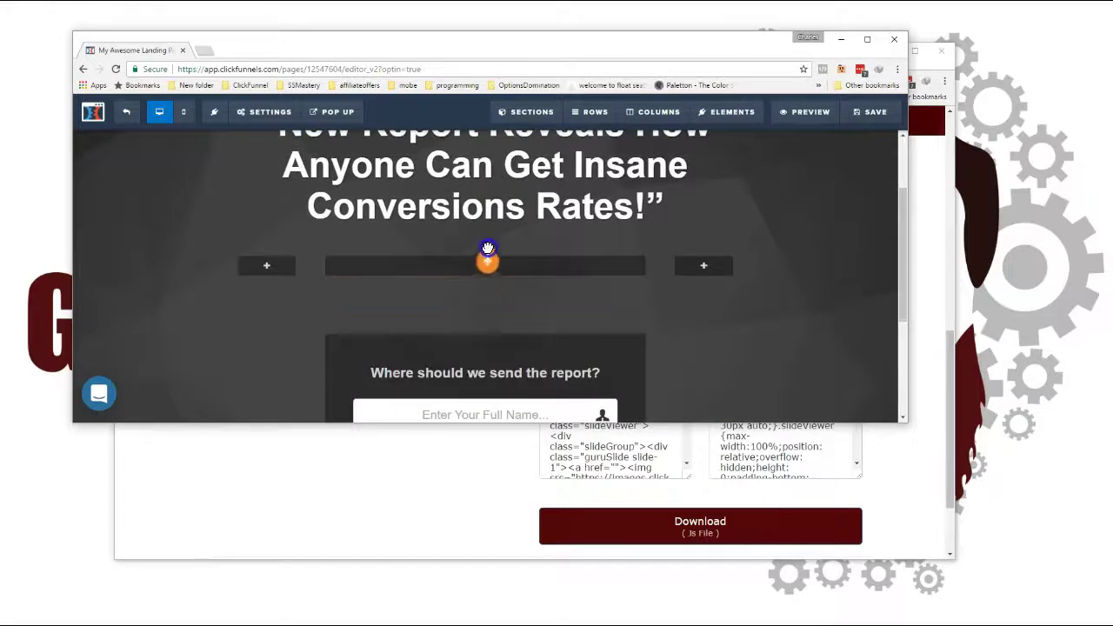
{"action": "left_click", "coordinate": [534, 275]}
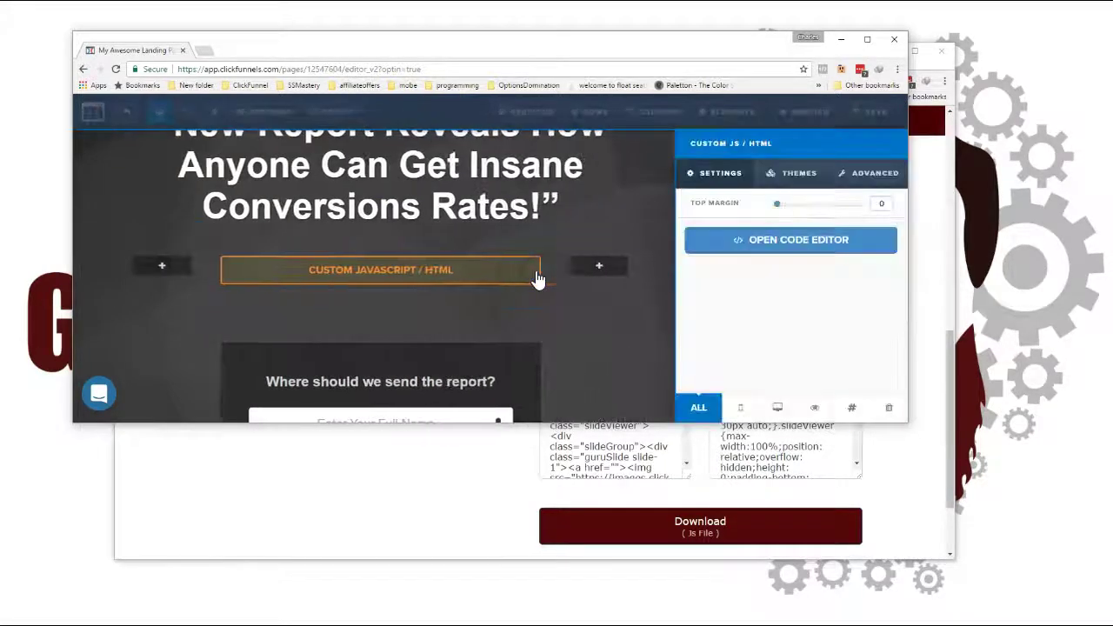
Switch back to GuruScriptz and copy the entire Custom HTML/JS code of the generated slider.
{"action": "left_click_drag", "start_coordinate": [759, 33], "coordinate": [983, 14]}
{"action": "left_click", "coordinate": [435, 467]}
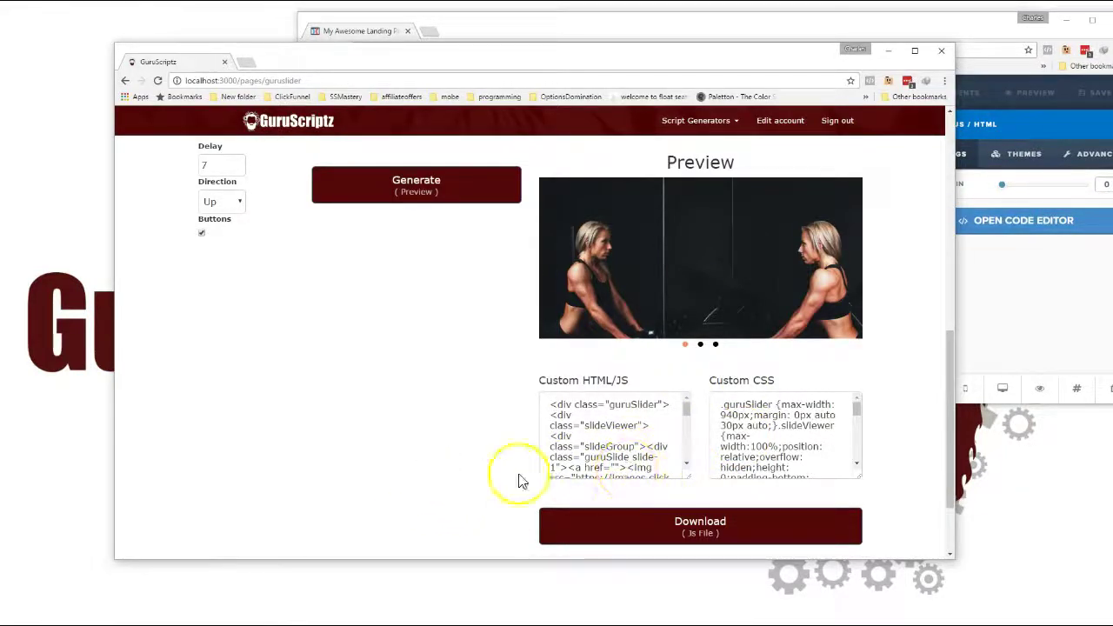
{"action": "left_click", "coordinate": [591, 415]}
{"action": "key", "text": "ctrl+a"}
{"action": "right_click", "coordinate": [580, 423]}
{"action": "left_click", "coordinate": [625, 437]}
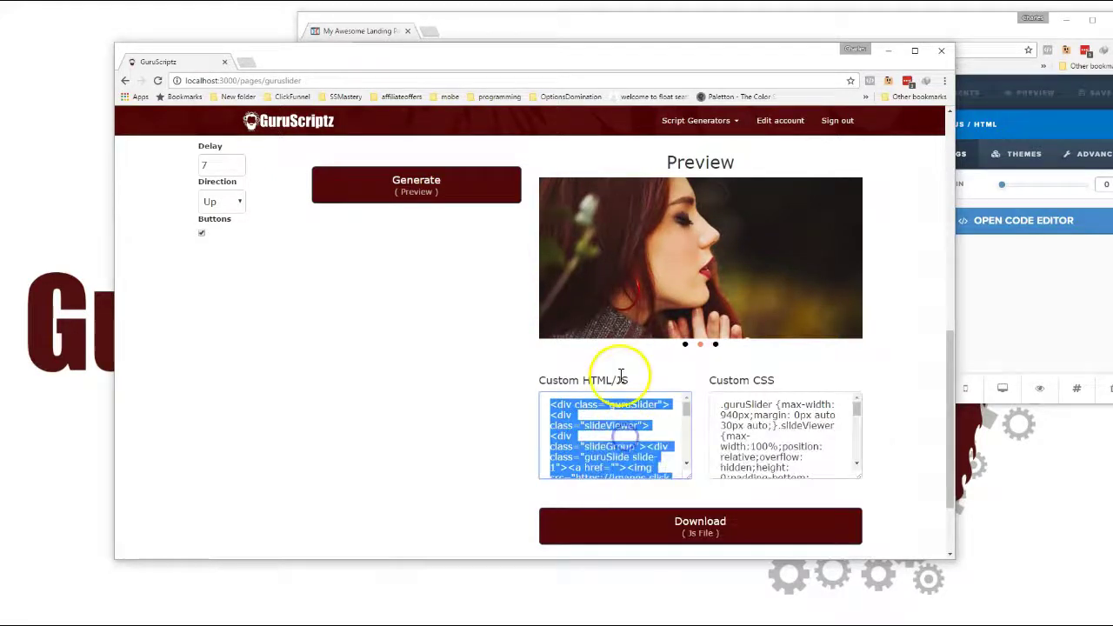
Paste the copied slider code into the Custom JS / HTML element's code editor in ClickFunnels and close the editor.
{"action": "left_click", "coordinate": [958, 26]}
{"action": "left_click_drag", "start_coordinate": [959, 26], "coordinate": [918, 45]}
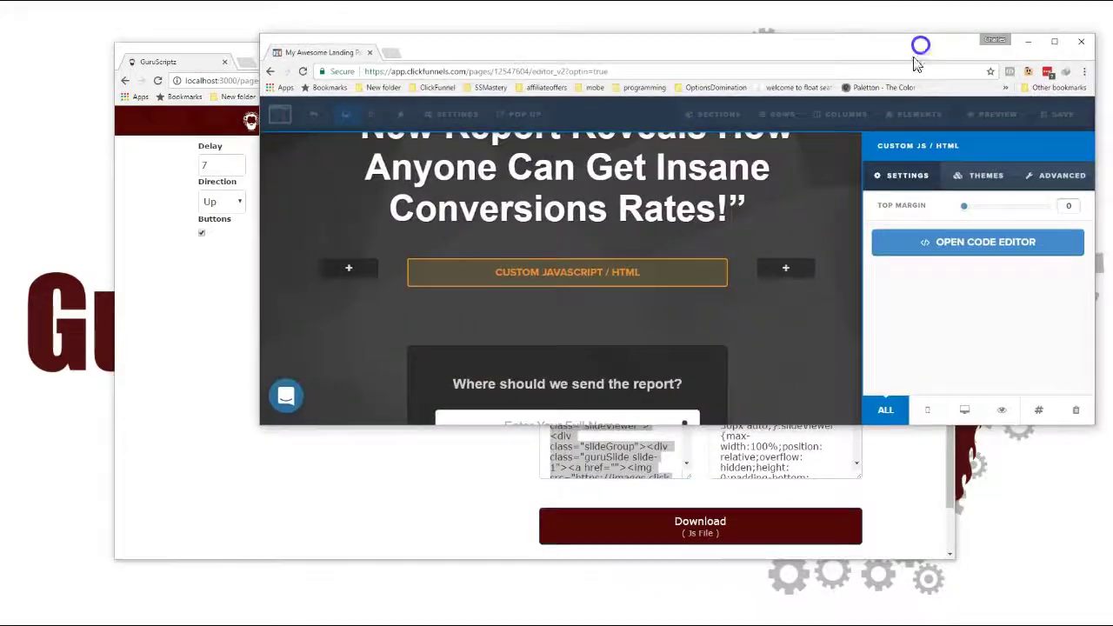
{"action": "left_click", "coordinate": [956, 255]}
{"action": "left_click", "coordinate": [610, 183]}
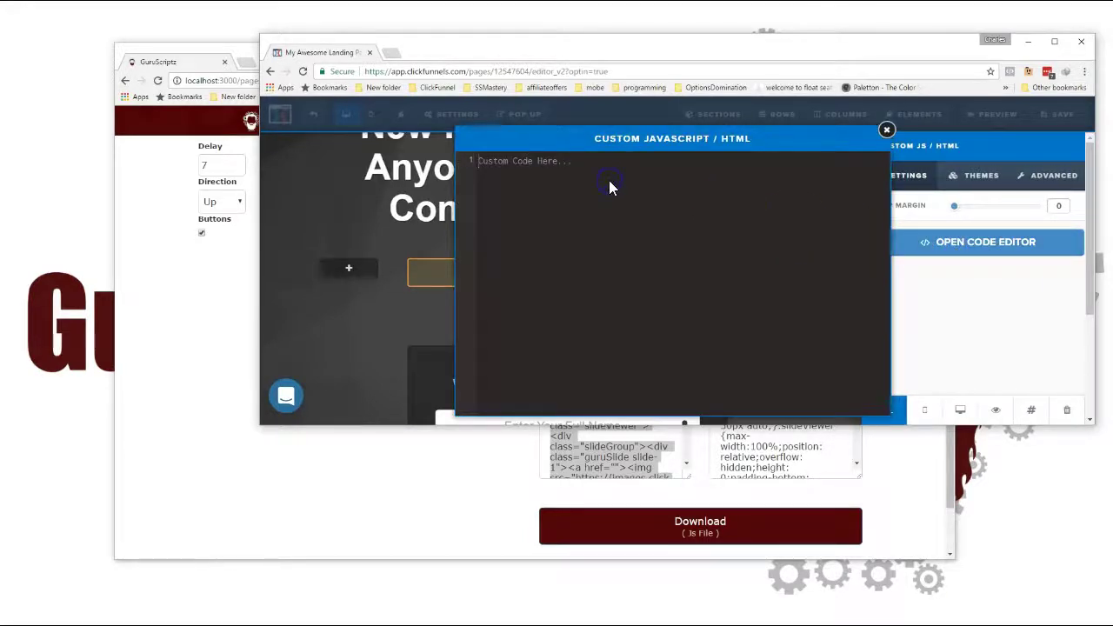
{"action": "key", "text": "ctrl+v"}
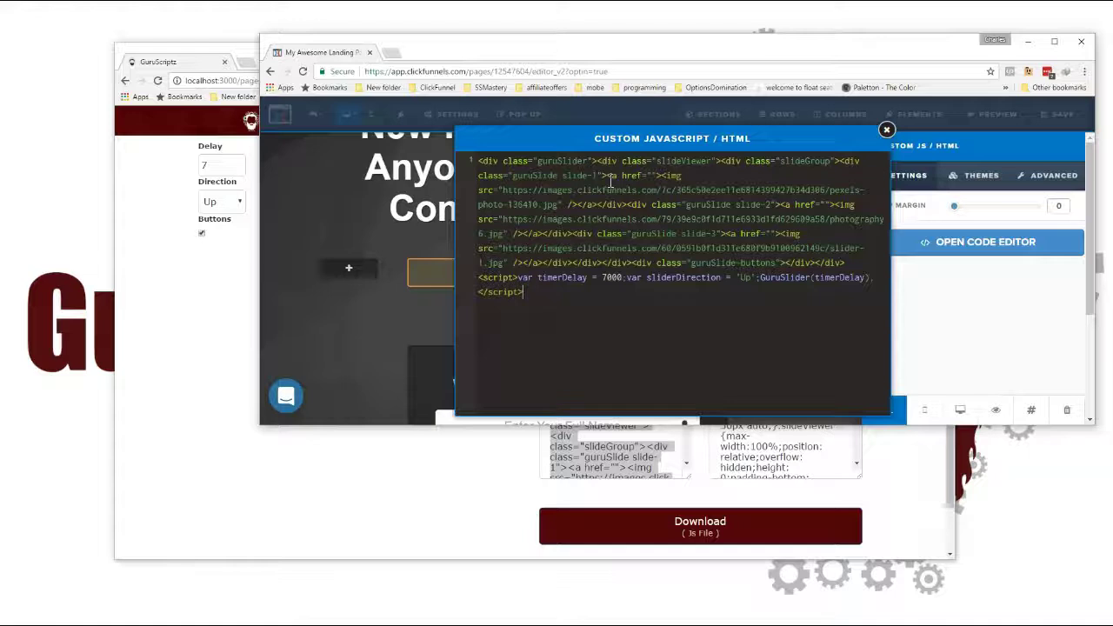
{"action": "left_click", "coordinate": [579, 340]}
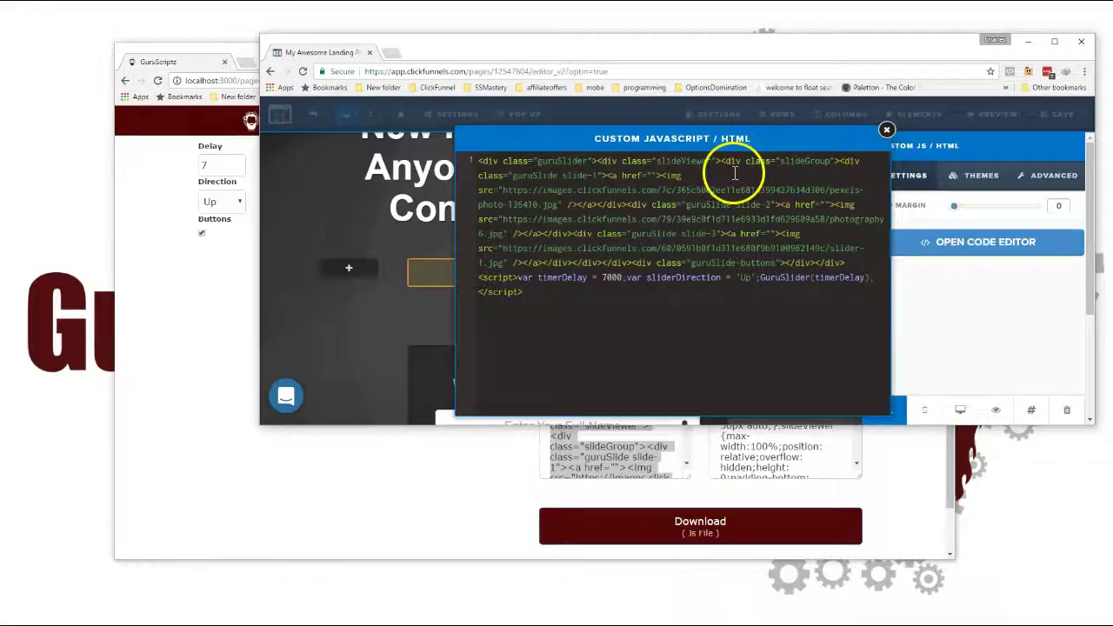
{"action": "left_click", "coordinate": [435, 292]}
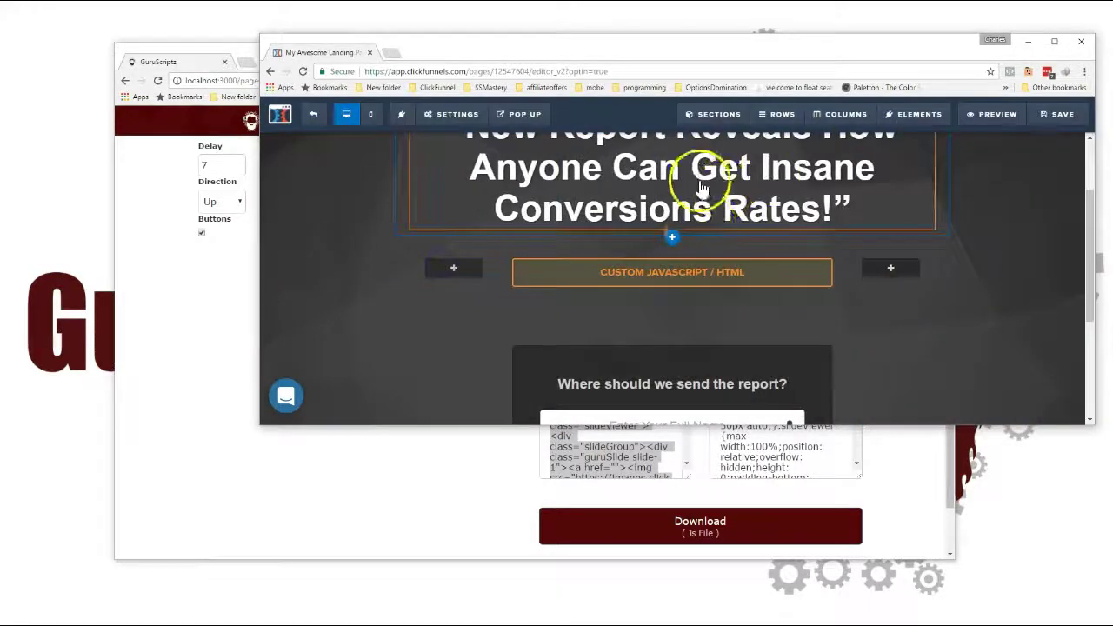
Copy the entire Custom CSS code of the generated slider in GuruScriptz.
{"action": "triple_click", "coordinate": [720, 442]}
{"action": "right_click", "coordinate": [735, 452]}
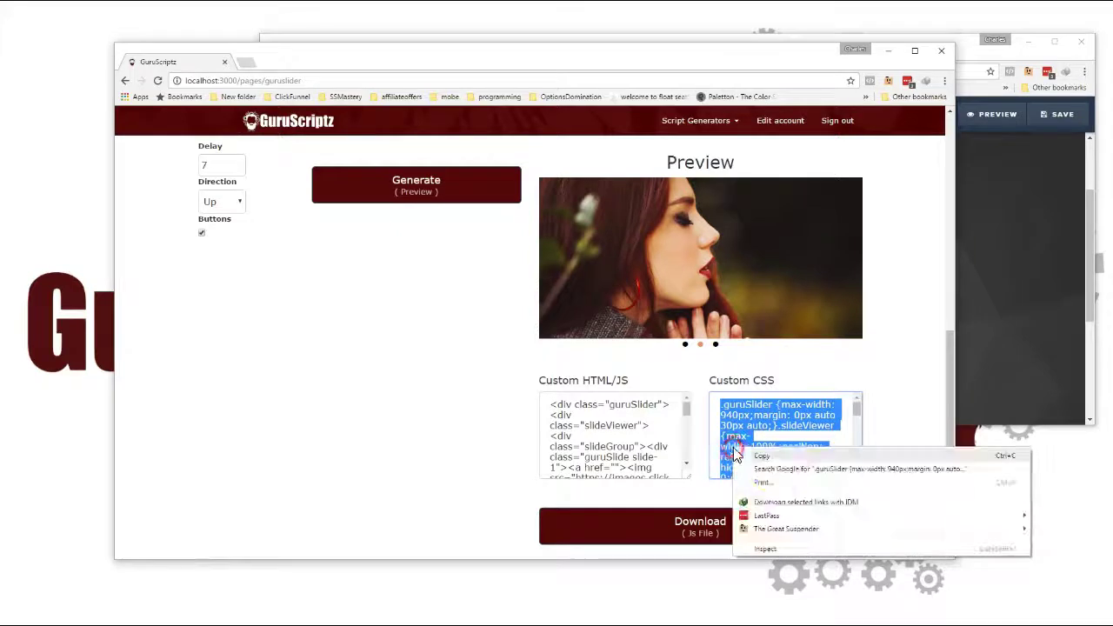
{"action": "left_click", "coordinate": [772, 457]}
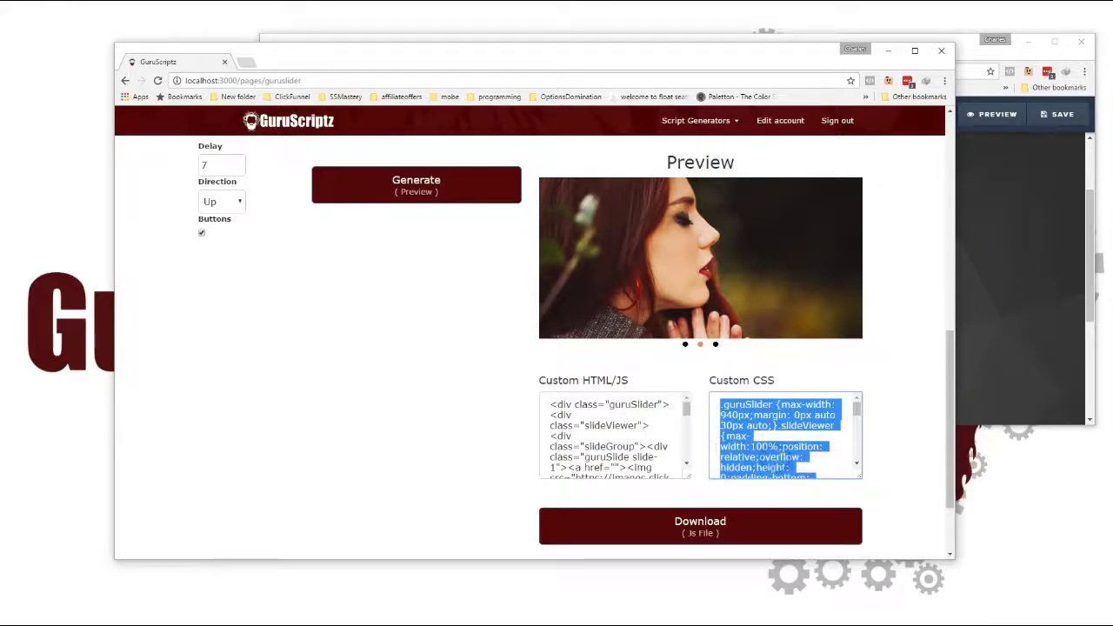
Paste the copied slider CSS into the landing page's Custom CSS in ClickFunnels.
{"action": "left_click", "coordinate": [975, 183]}
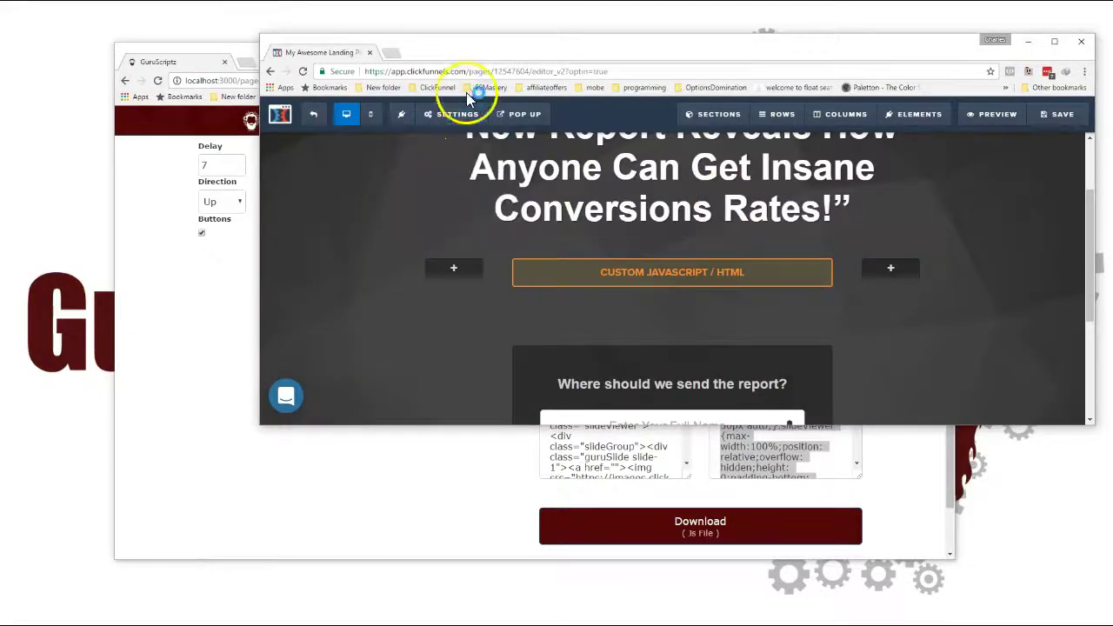
{"action": "left_click", "coordinate": [456, 114]}
{"action": "left_click", "coordinate": [463, 210]}
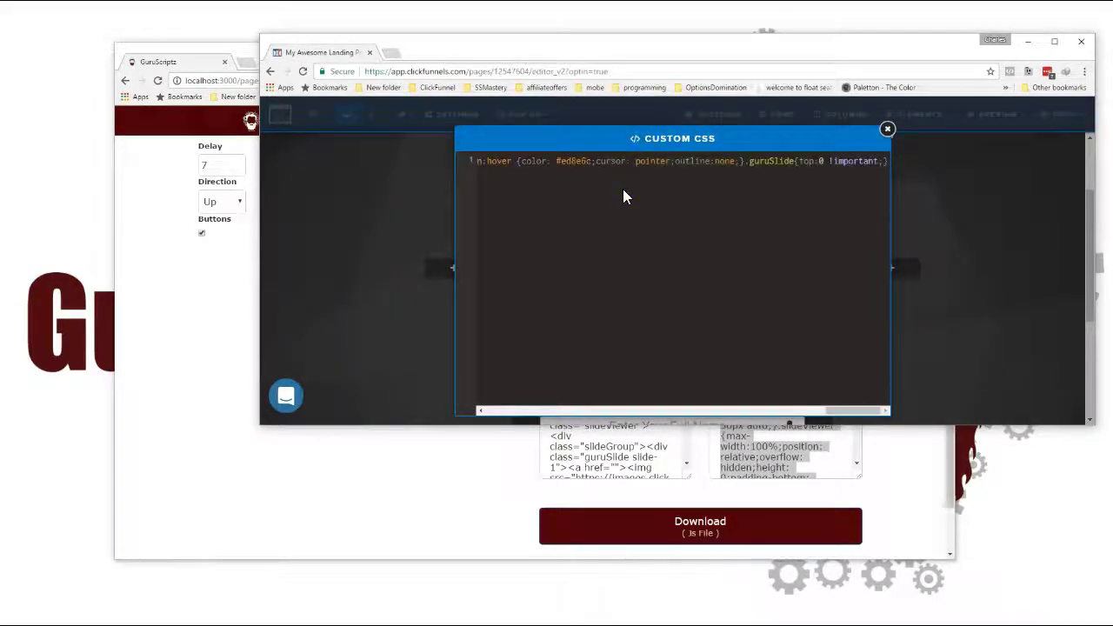
Close the Custom CSS editor and switch back to GuruScriptz.
{"action": "left_click", "coordinate": [950, 223]}
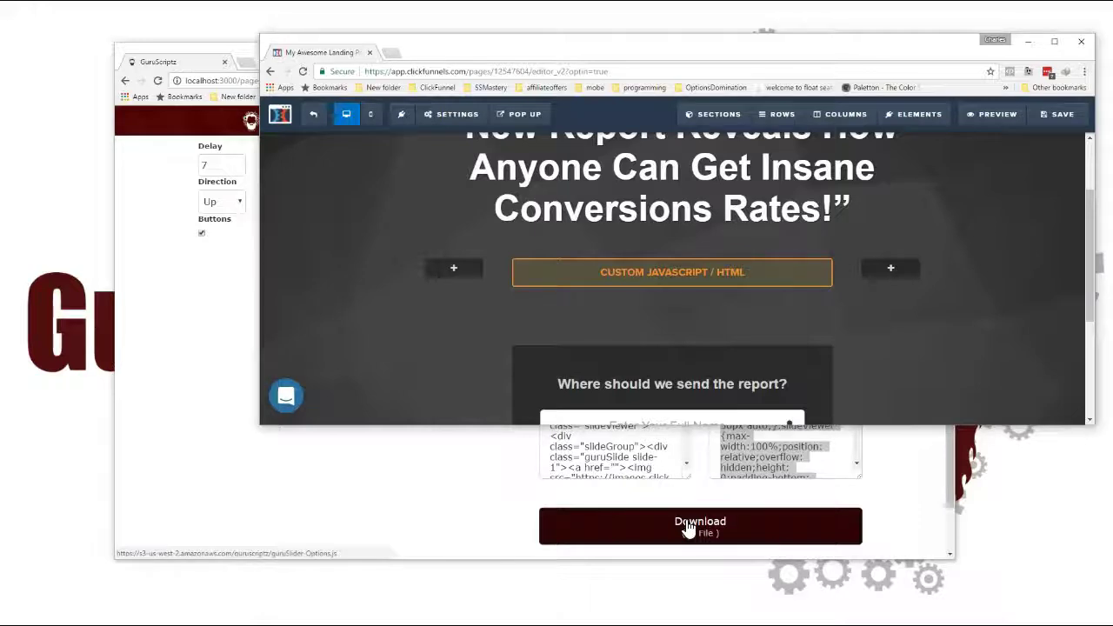
{"action": "left_click", "coordinate": [472, 485]}
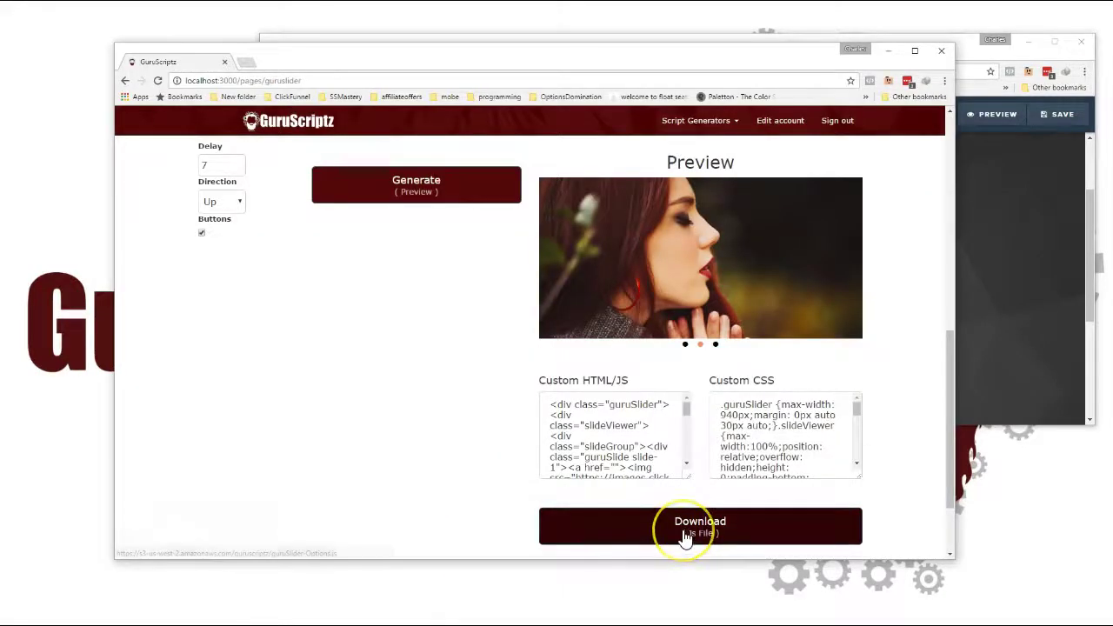
{"action": "left_click", "coordinate": [686, 532]}
{"action": "left_click", "coordinate": [1004, 151]}
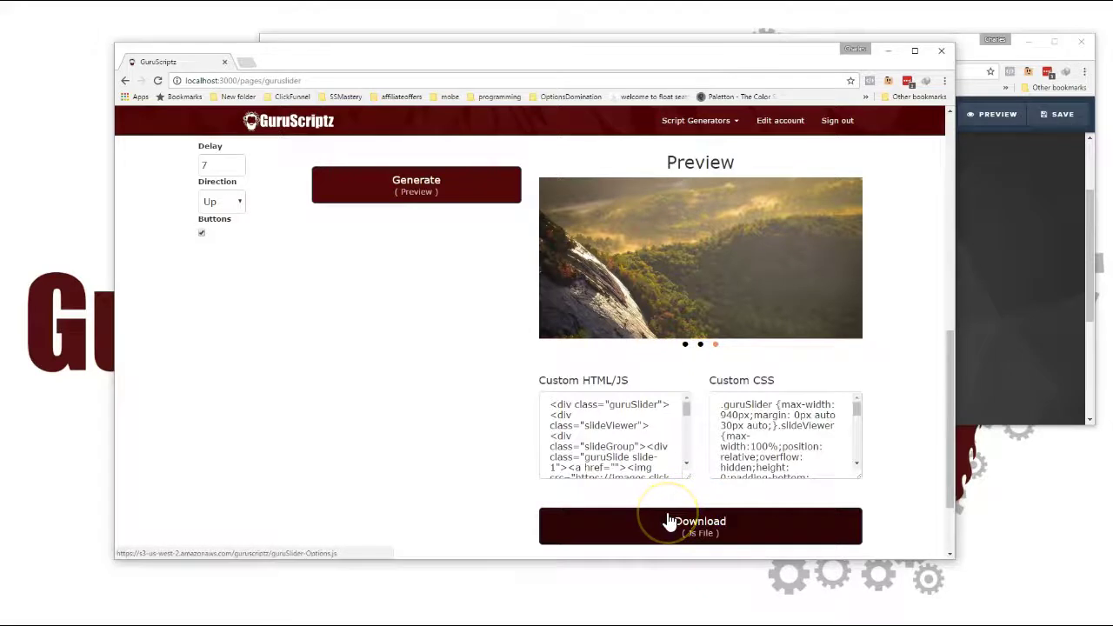
{"action": "left_click", "coordinate": [703, 404]}
{"action": "left_click", "coordinate": [593, 427]}
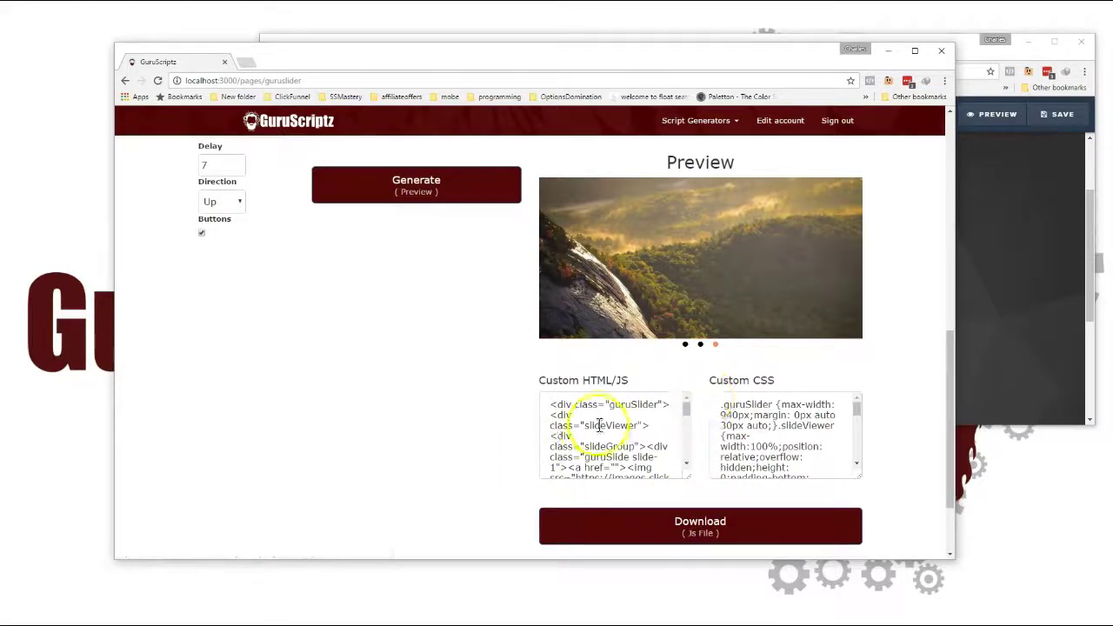
{"action": "left_click", "coordinate": [672, 532]}
{"action": "left_click", "coordinate": [670, 511]}
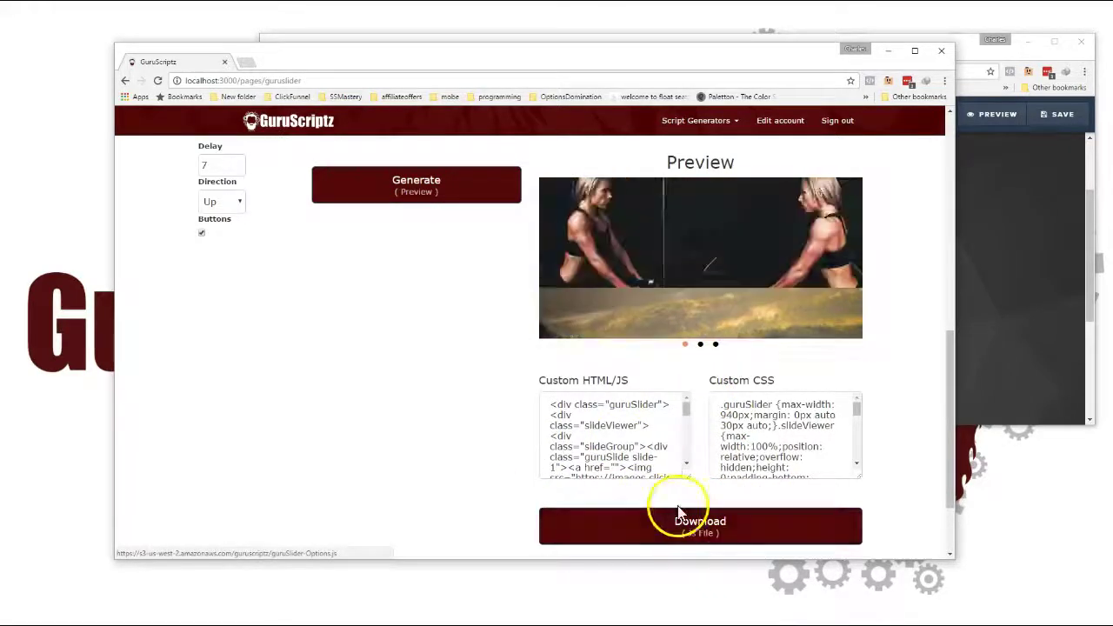
{"action": "left_click", "coordinate": [632, 524]}
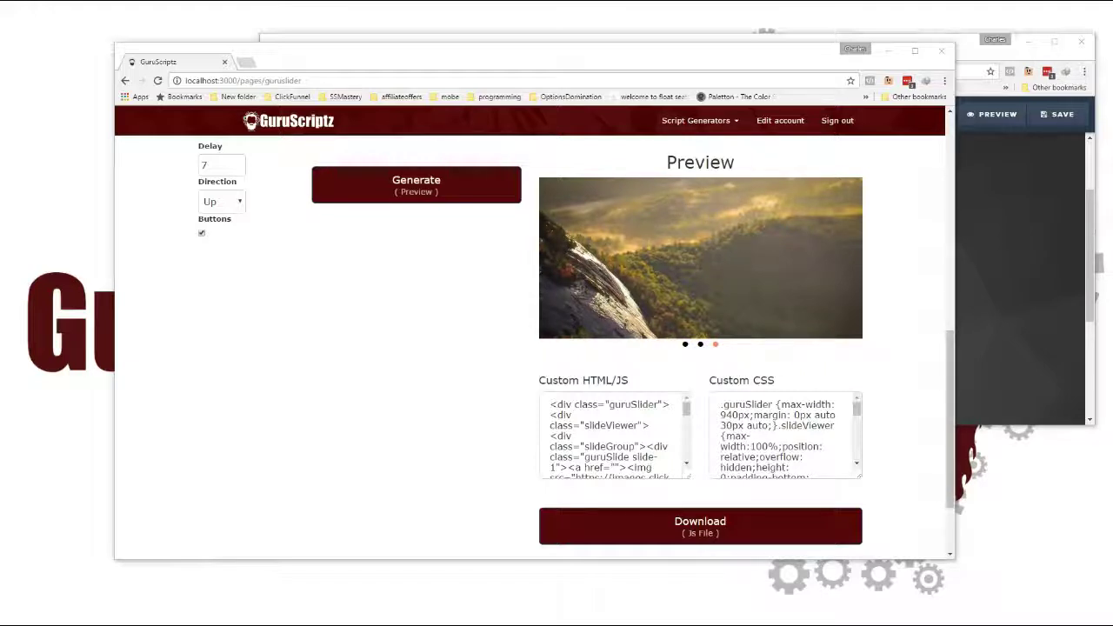
Copy the link address of the slider's Js File download in GuruScriptz.
{"action": "right_click", "coordinate": [688, 538]}
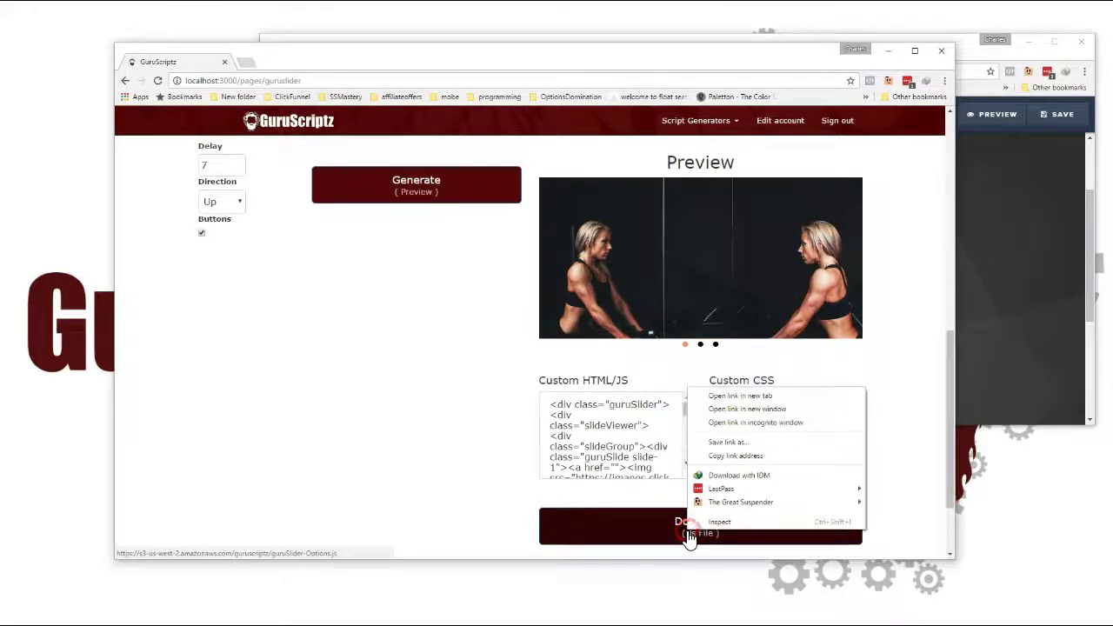
{"action": "left_click", "coordinate": [738, 456]}
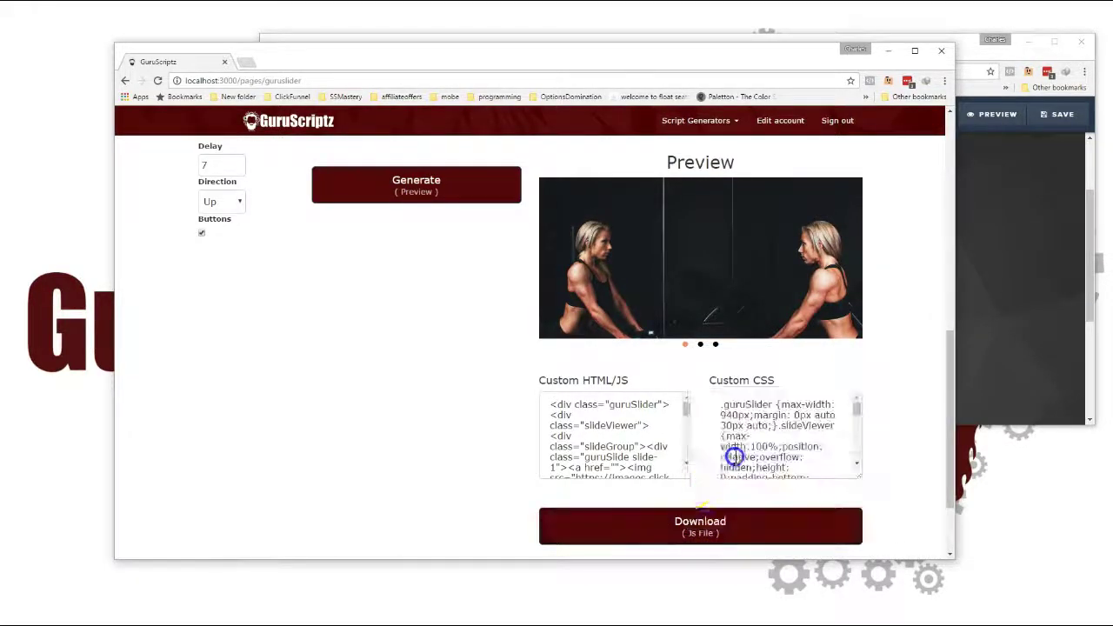
{"action": "left_click", "coordinate": [565, 458]}
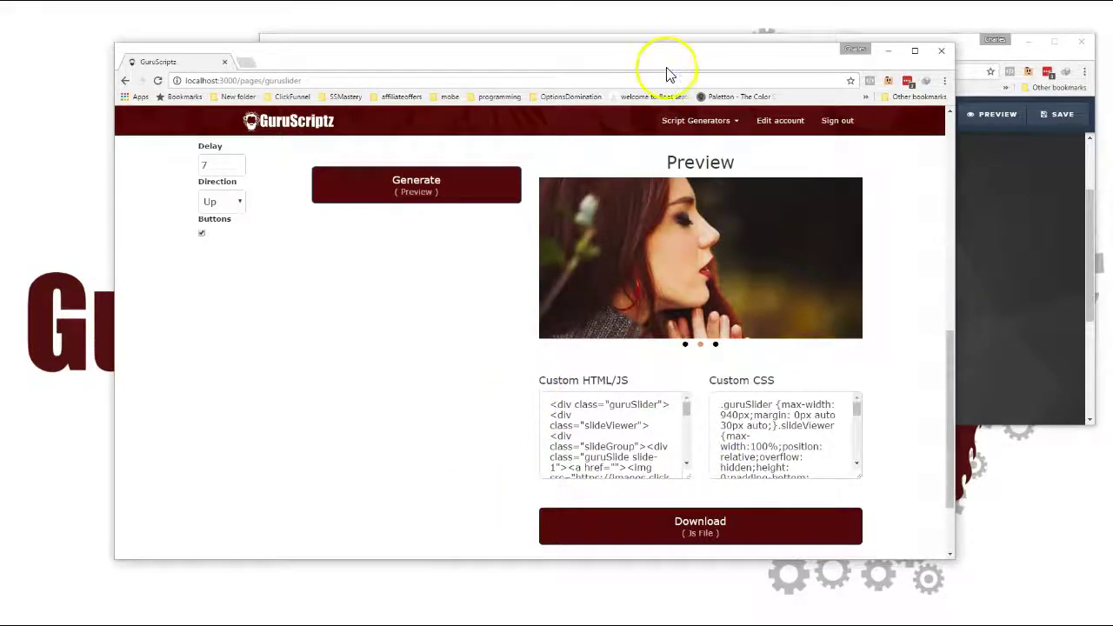
Switch to ClickFunnels, add a script tag with the copied guruSlider-Options.js URL as its source to the header tracking code, and close the editor.
{"action": "left_click_drag", "start_coordinate": [676, 54], "coordinate": [596, 110]}
{"action": "left_click", "coordinate": [563, 52]}
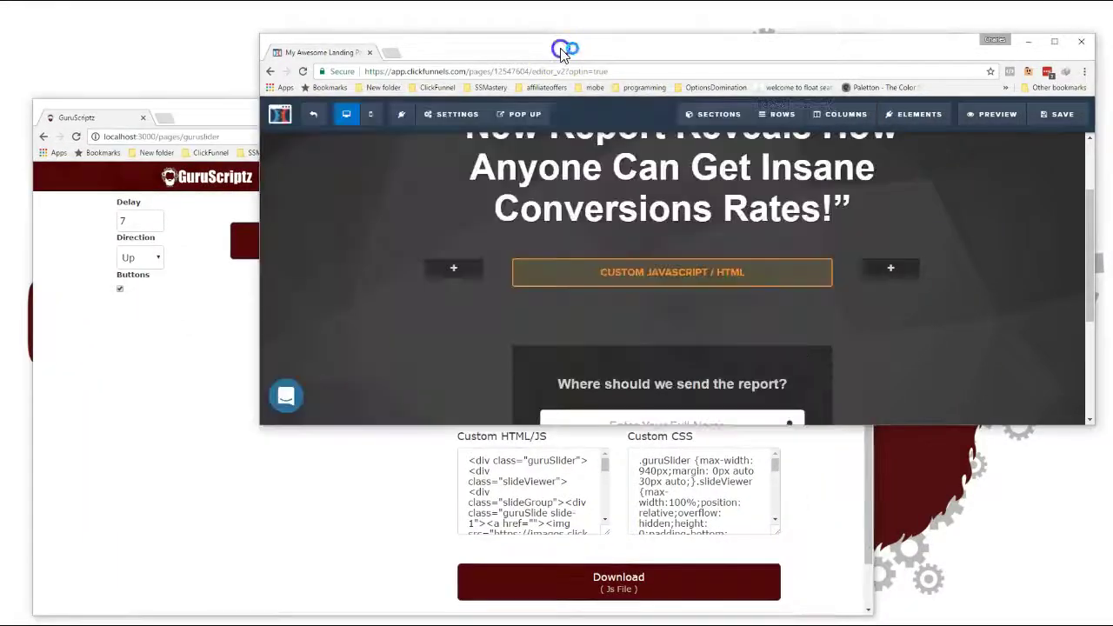
{"action": "mouse_move", "coordinate": [452, 114]}
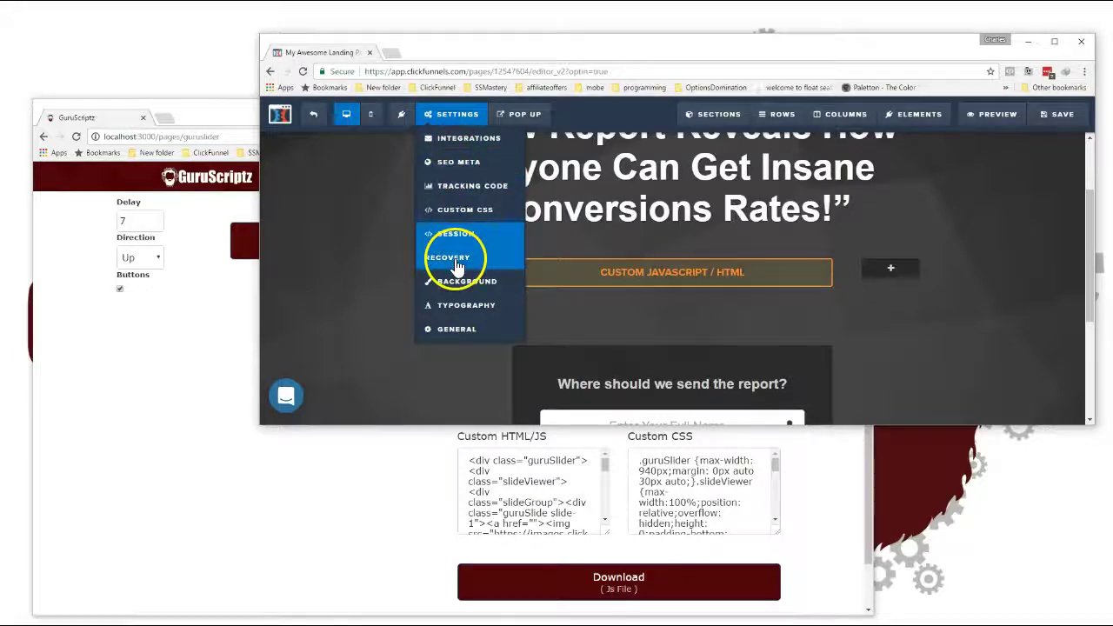
{"action": "left_click", "coordinate": [470, 186]}
{"action": "left_click", "coordinate": [550, 202]}
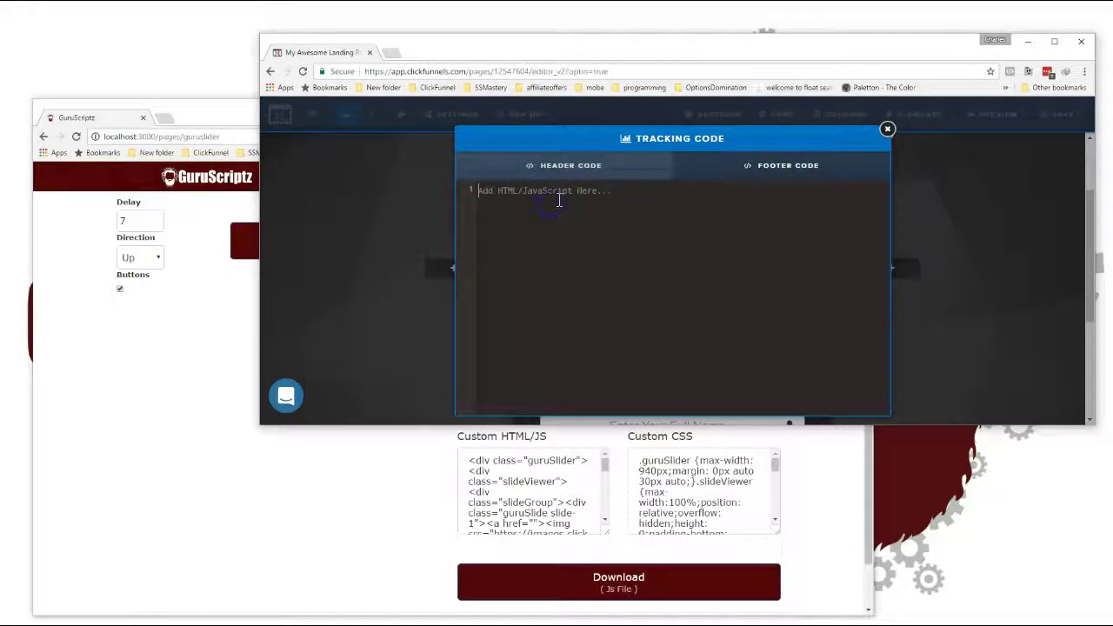
{"action": "type", "text": "<script src=\""}
{"action": "key", "text": "ctrl+v"}
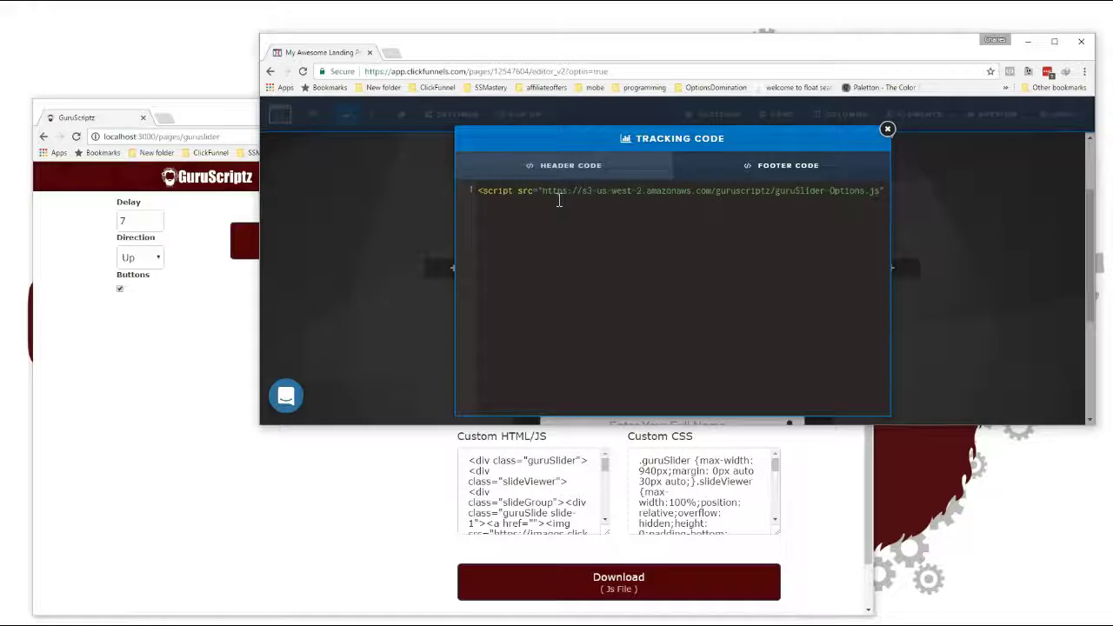
{"action": "type", "text": ">"}
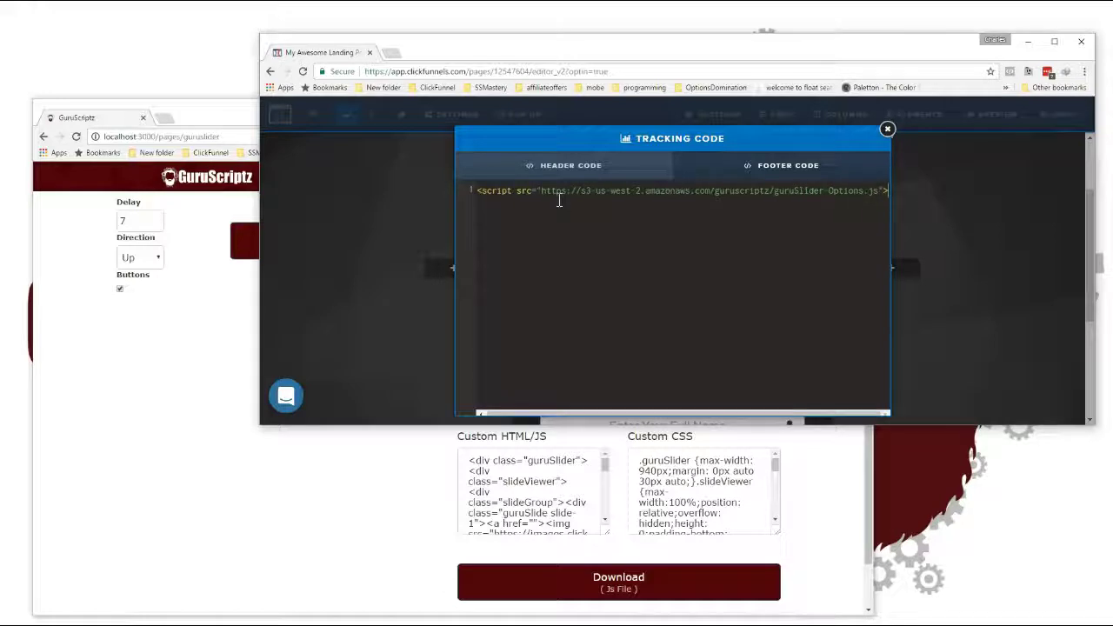
{"action": "type", "text": "</script>"}
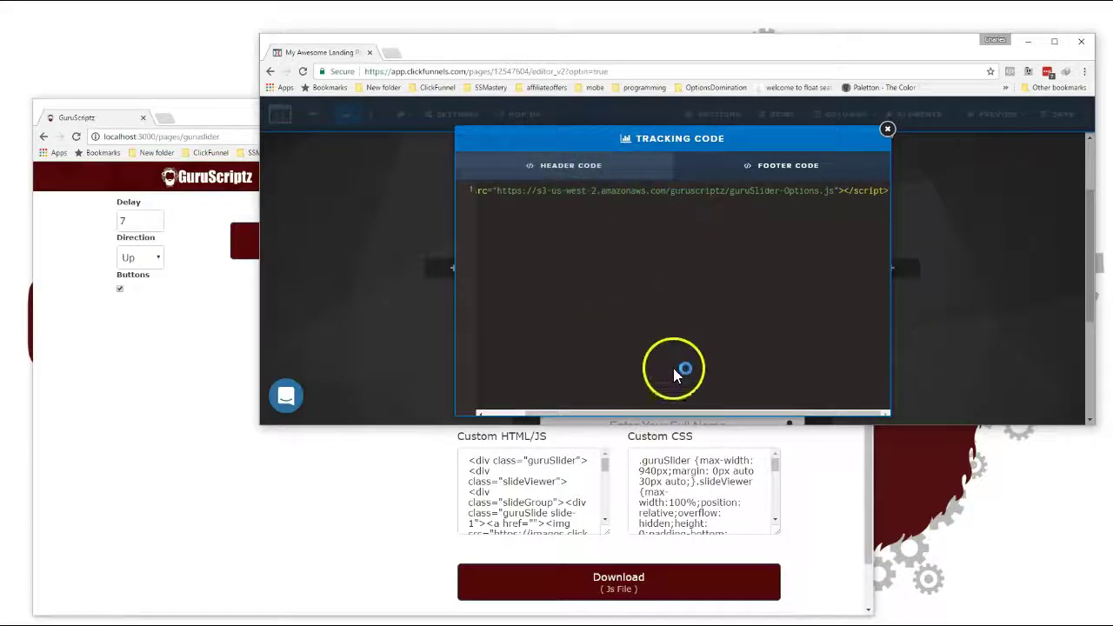
{"action": "left_click", "coordinate": [956, 224]}
Save the landing page and preview it in a new incognito window to check the slider below the headline.
{"action": "left_click", "coordinate": [1072, 115]}
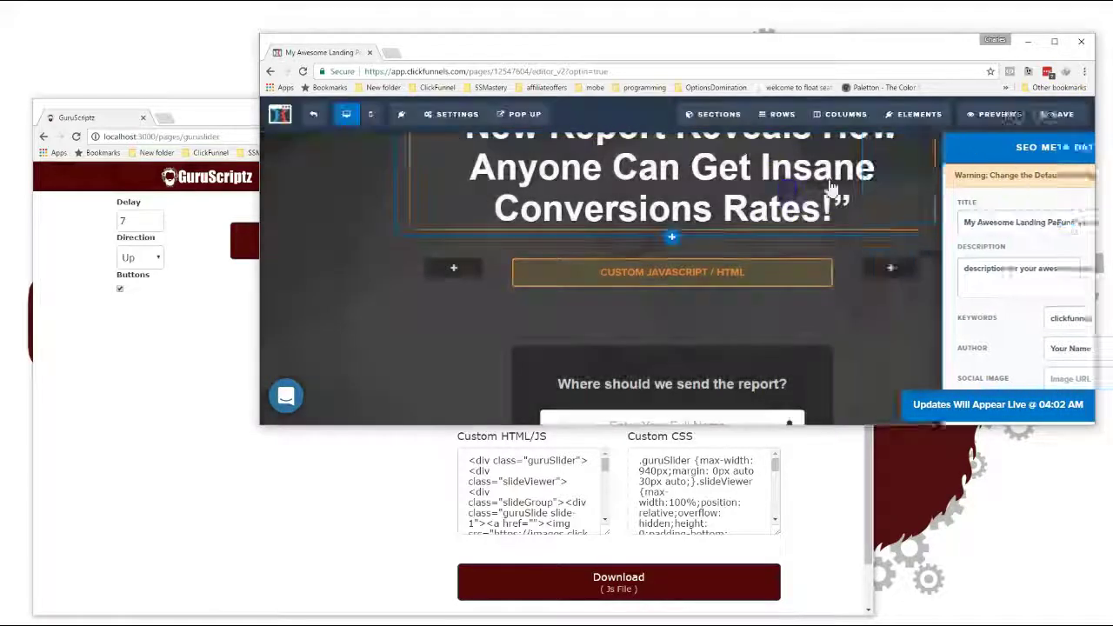
{"action": "right_click", "coordinate": [993, 113]}
{"action": "left_click", "coordinate": [989, 137]}
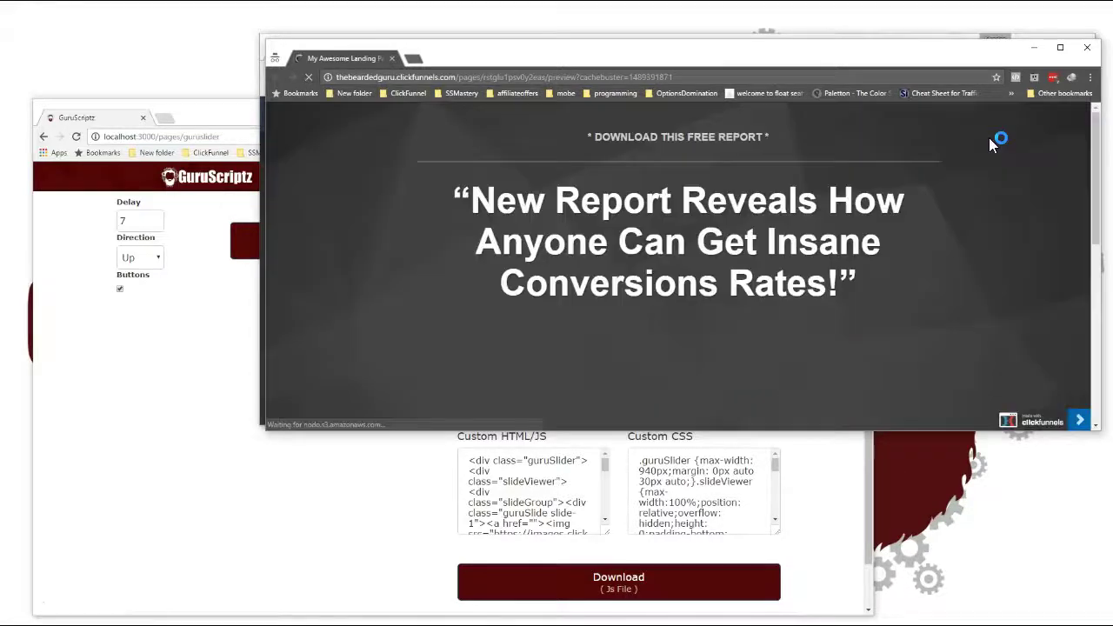
{"action": "scroll", "coordinate": [960, 171], "scroll_direction": "down", "scroll_amount": 3}
{"action": "scroll", "coordinate": [961, 172], "scroll_direction": "up", "scroll_amount": 1}
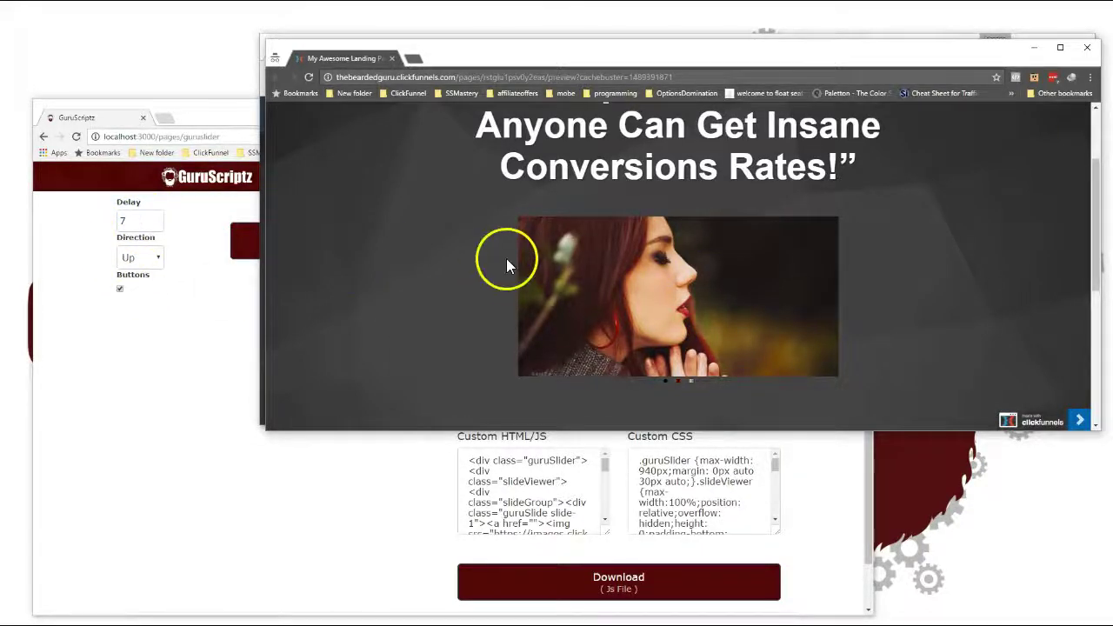
Switch back to GuruScriptz and review the slider's image settings, options, preview and generated code.
{"action": "left_click", "coordinate": [353, 511]}
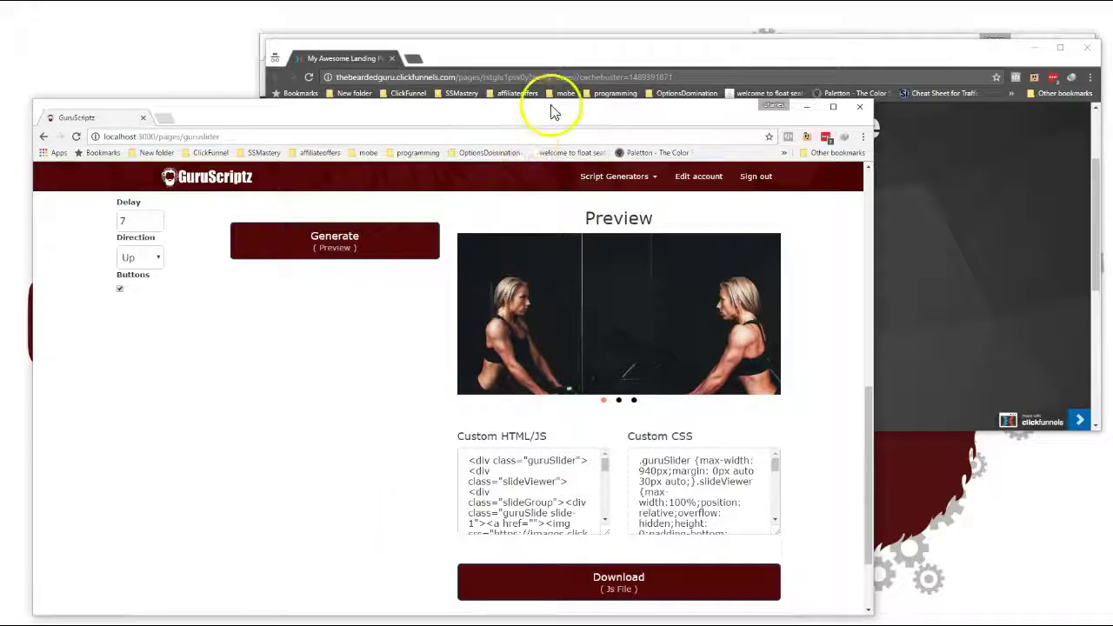
{"action": "left_click_drag", "start_coordinate": [551, 111], "coordinate": [660, 52]}
{"action": "scroll", "coordinate": [582, 335], "scroll_direction": "up", "scroll_amount": 2}
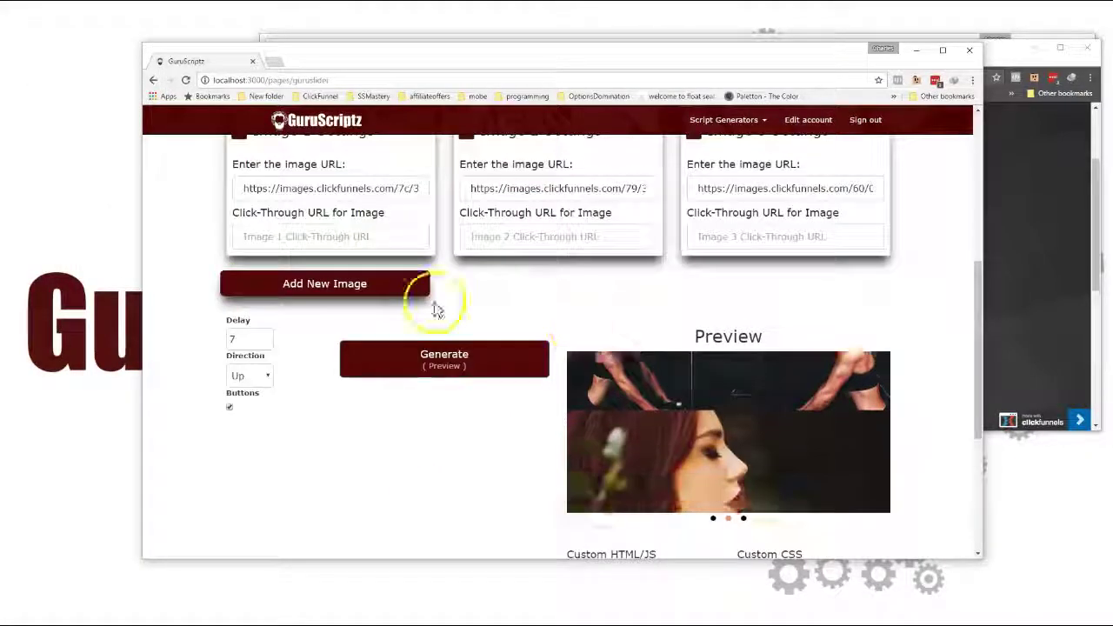
{"action": "scroll", "coordinate": [435, 415], "scroll_direction": "down", "scroll_amount": 5}
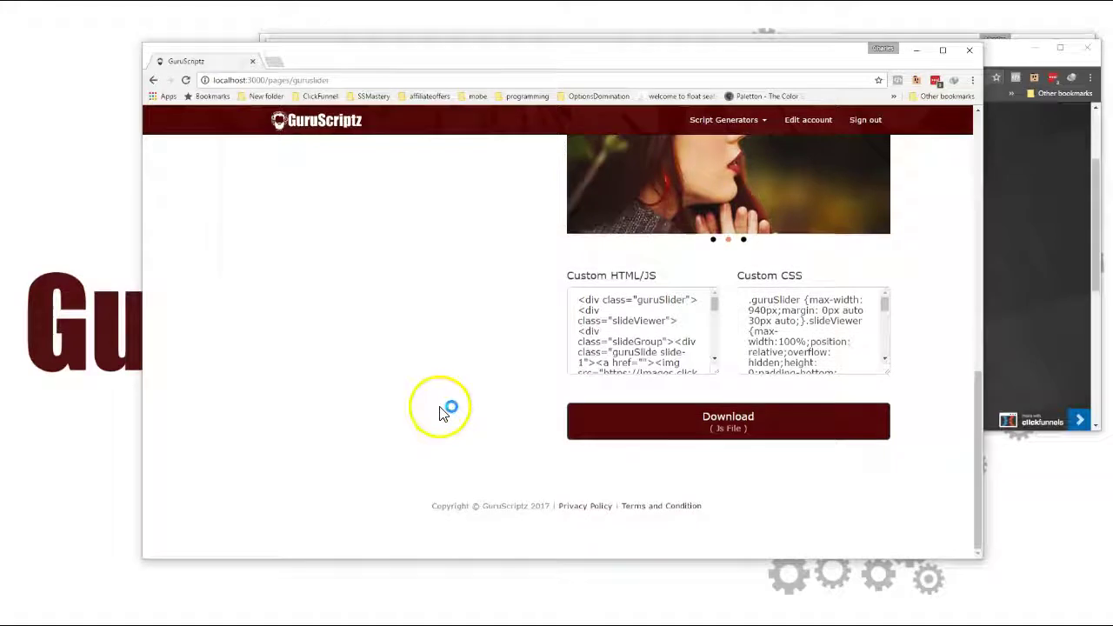
{"action": "scroll", "coordinate": [441, 411], "scroll_direction": "up", "scroll_amount": 5}
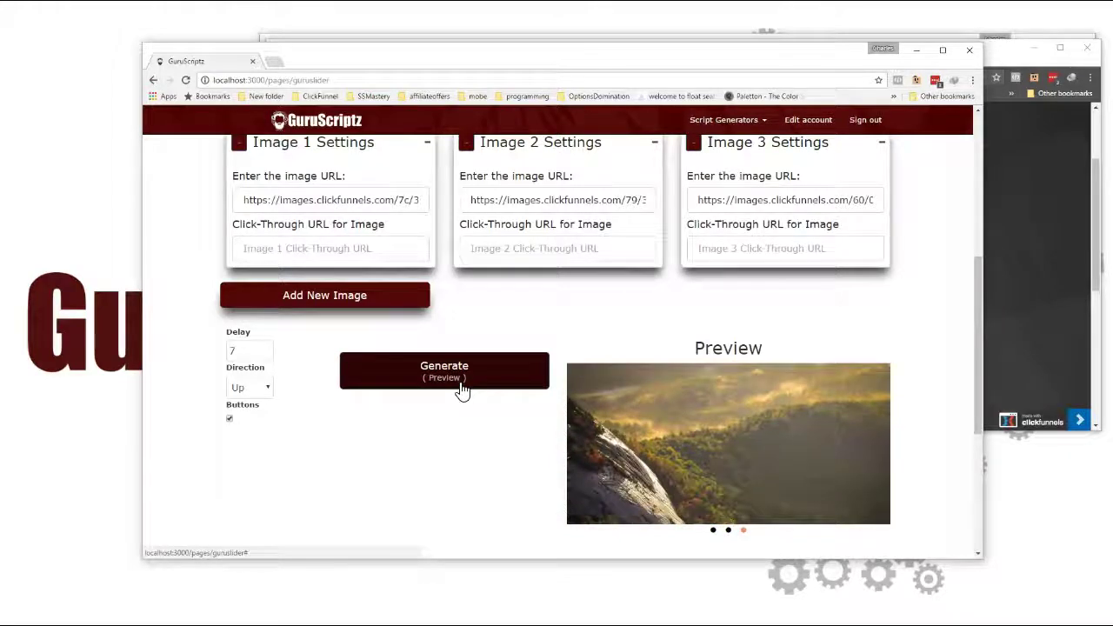
{"action": "scroll", "coordinate": [462, 392], "scroll_direction": "down", "scroll_amount": 3}
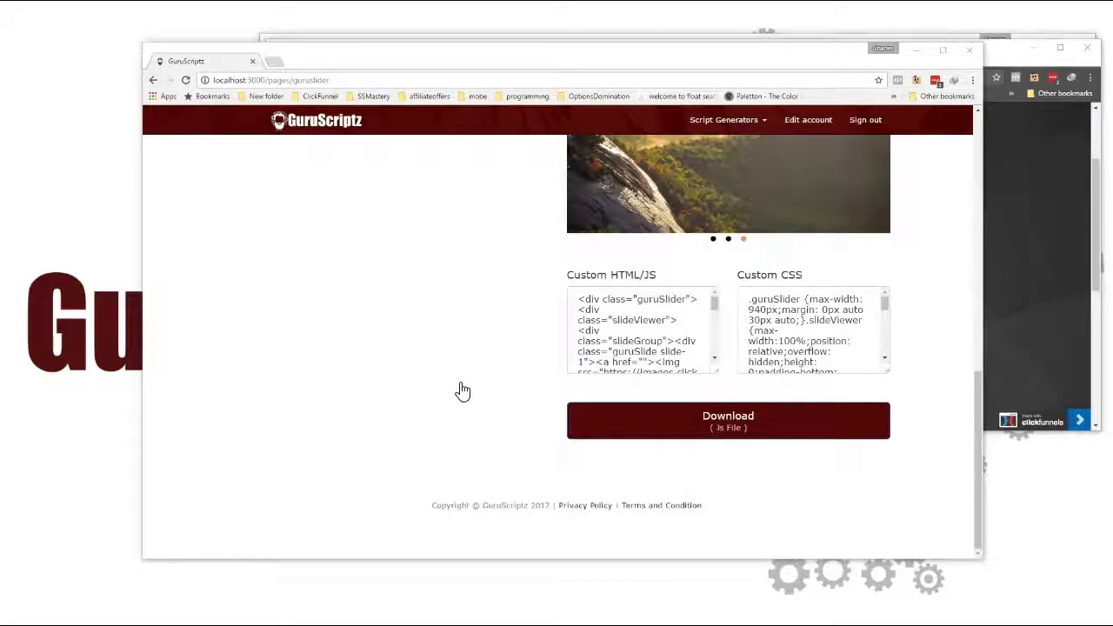